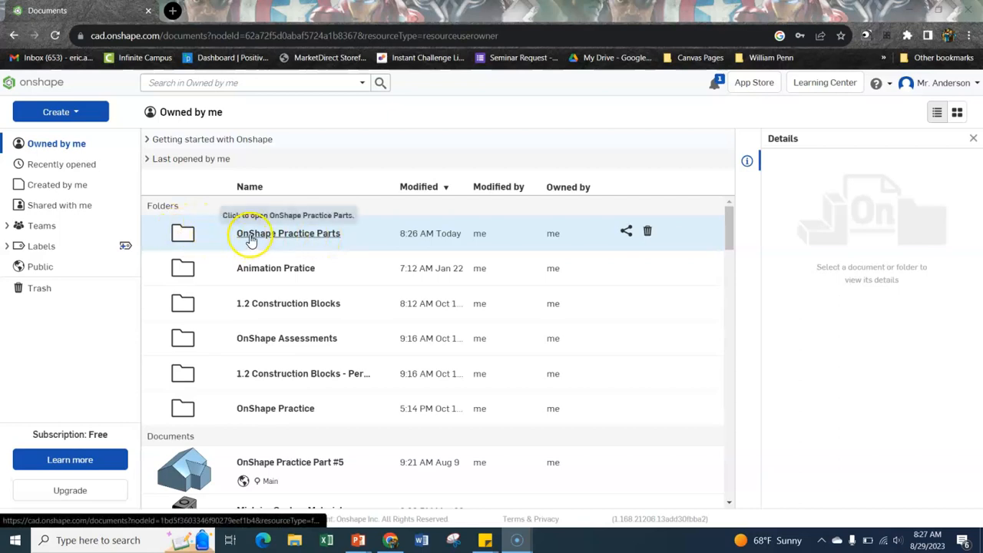
# Create a public document named "OnShape Bootcamp #1" in the OnShape Practice Parts folder.
pyautogui.click(249, 236)
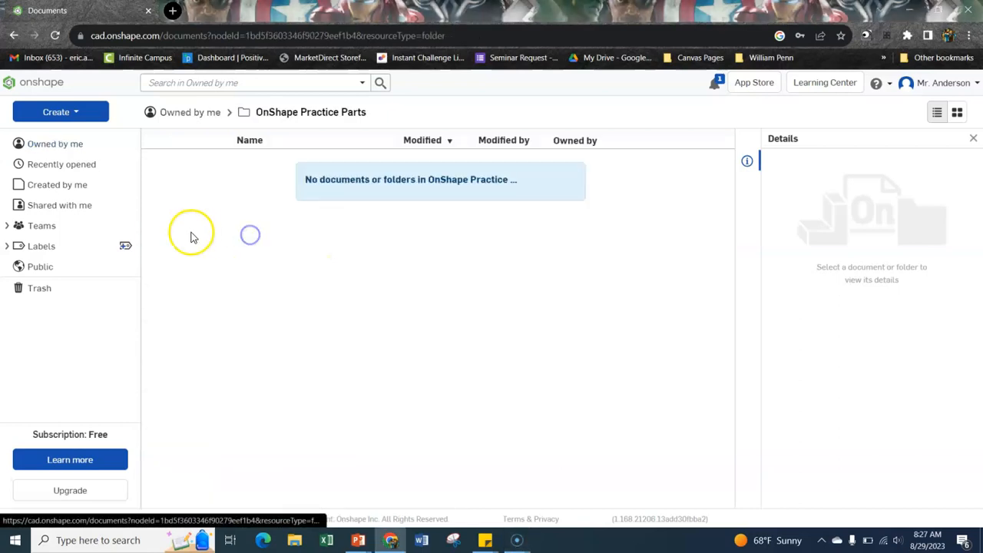
pyautogui.click(76, 115)
pyautogui.click(73, 136)
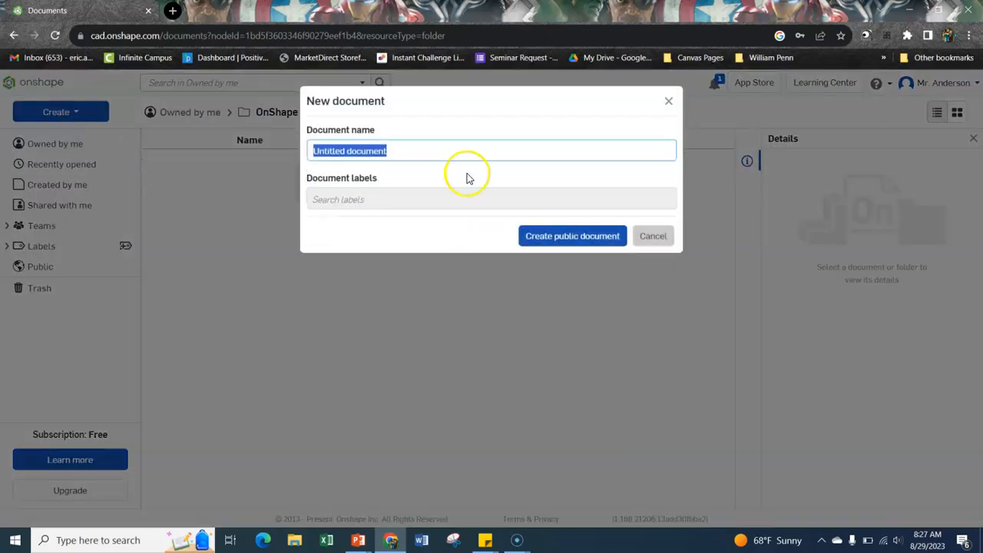
pyautogui.write('OnSh')
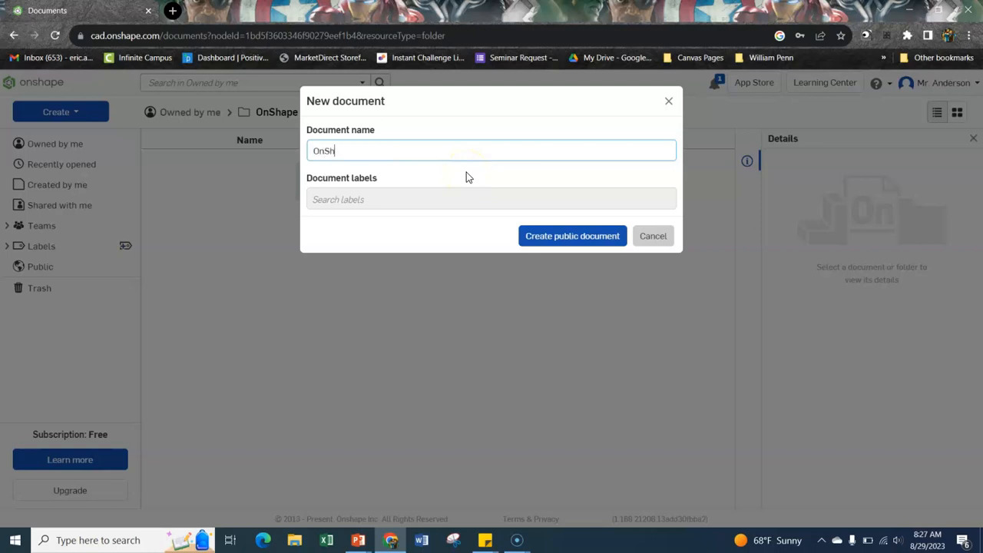
pyautogui.write('ape Bootcamp #1')
pyautogui.click(571, 238)
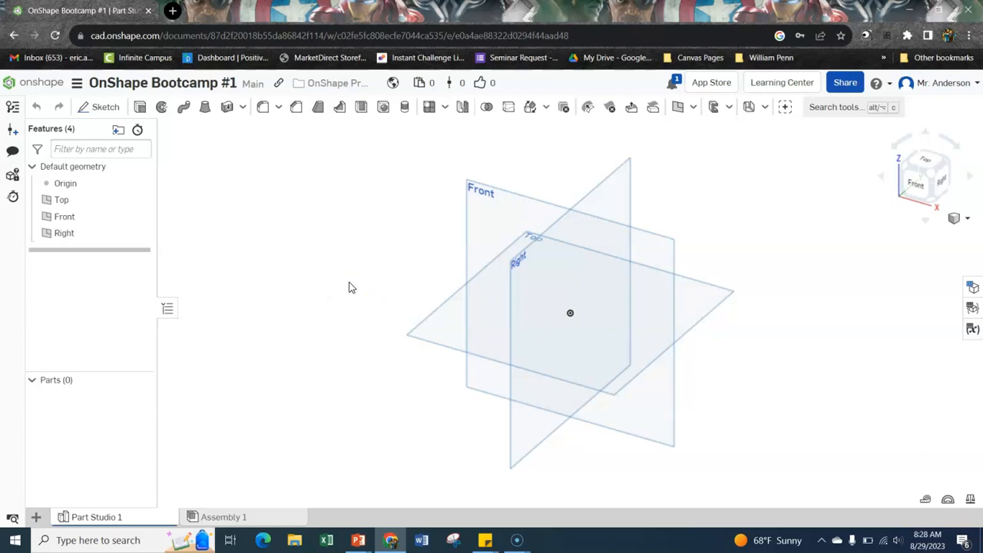
# Start a new sketch on the Top plane and view it from the top.
pyautogui.click(315, 328)
pyautogui.click(437, 348)
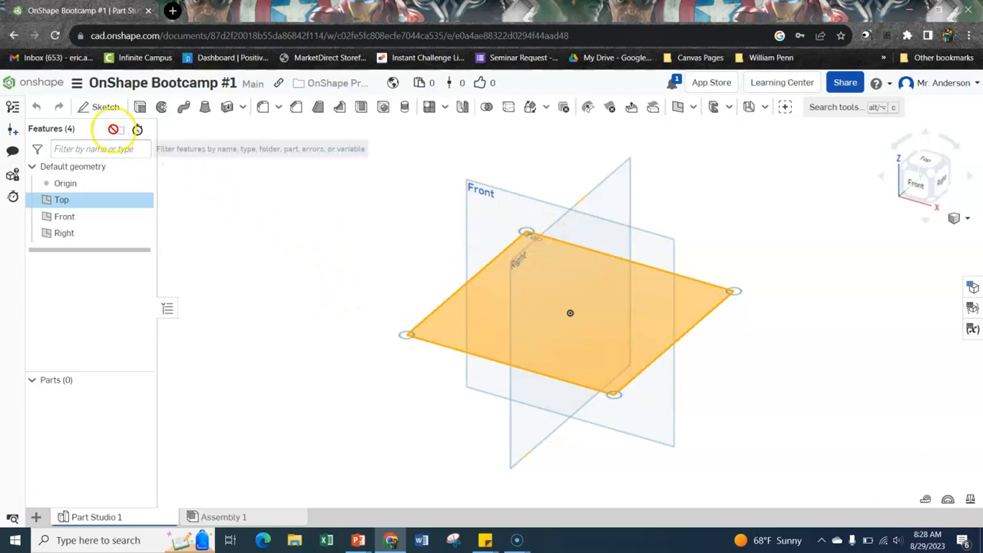
pyautogui.click(108, 115)
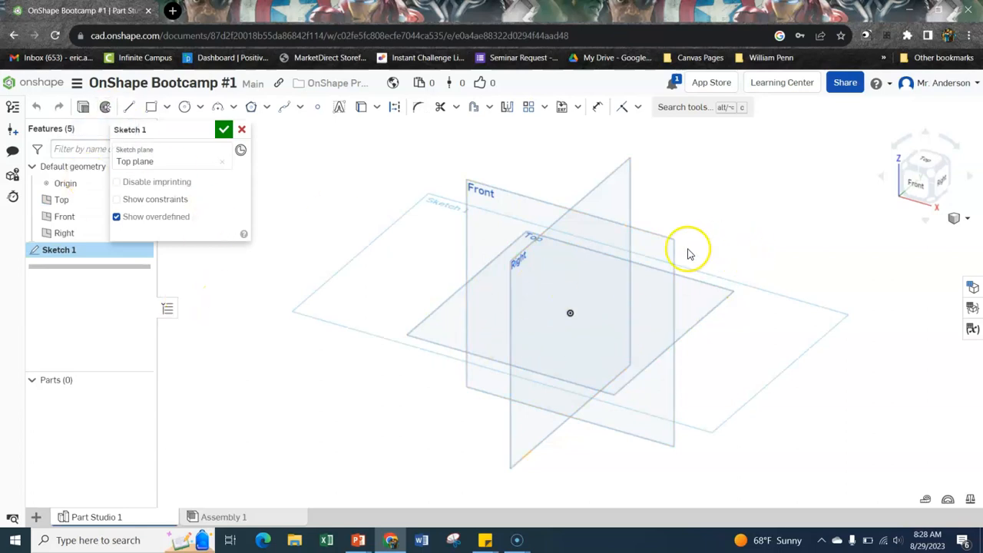
pyautogui.click(928, 161)
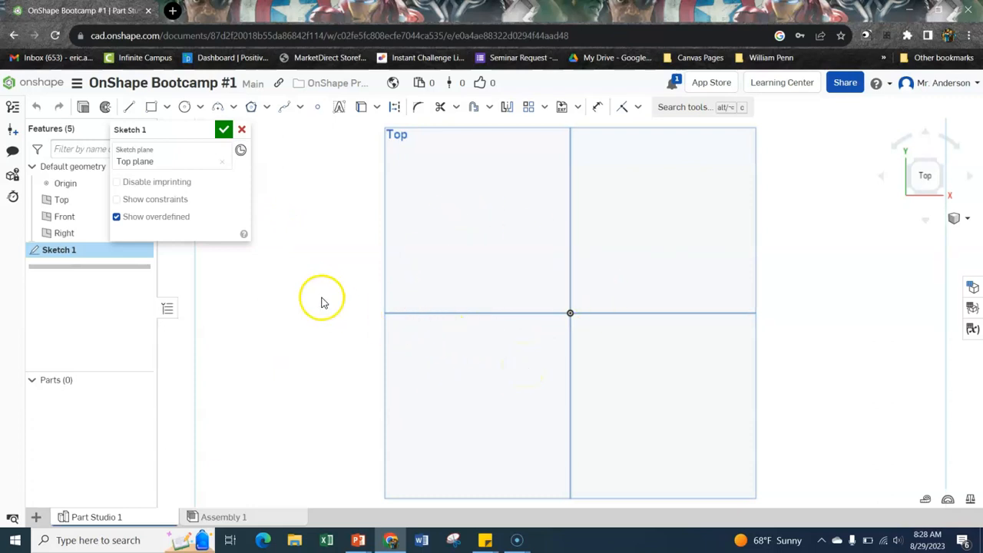
# Sketch a center point rectangle about 3.53 in wide and 2.19 in high, centred on the origin.
pyautogui.click(153, 112)
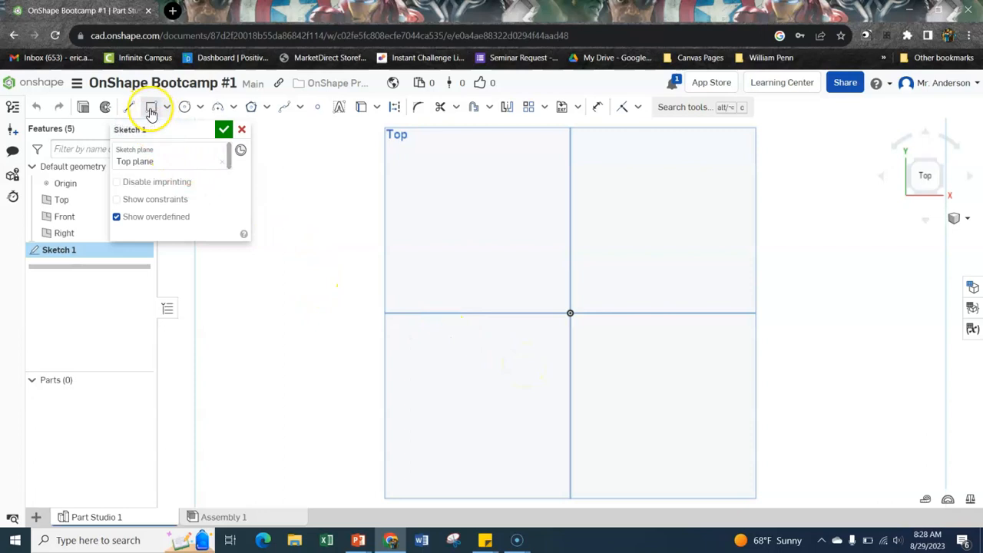
pyautogui.click(166, 109)
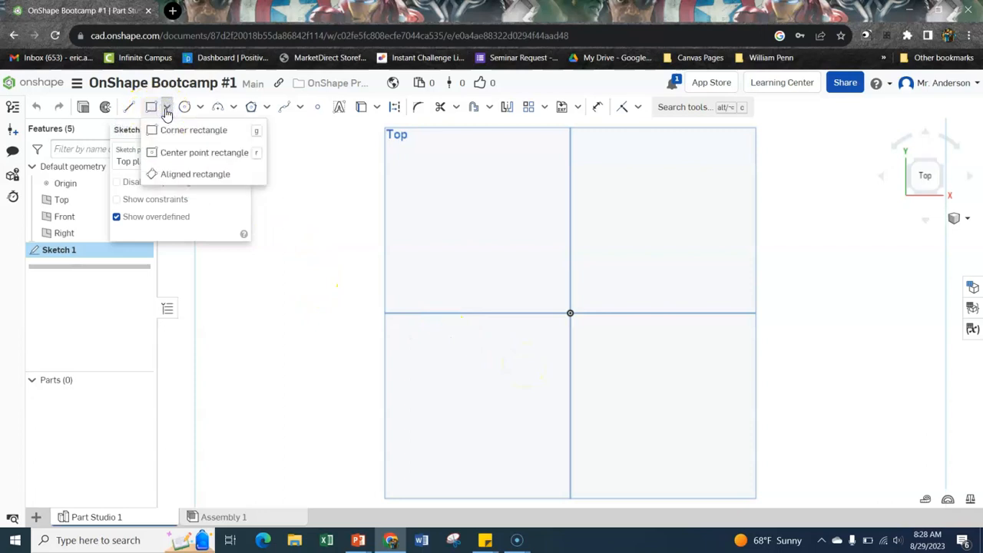
pyautogui.click(181, 160)
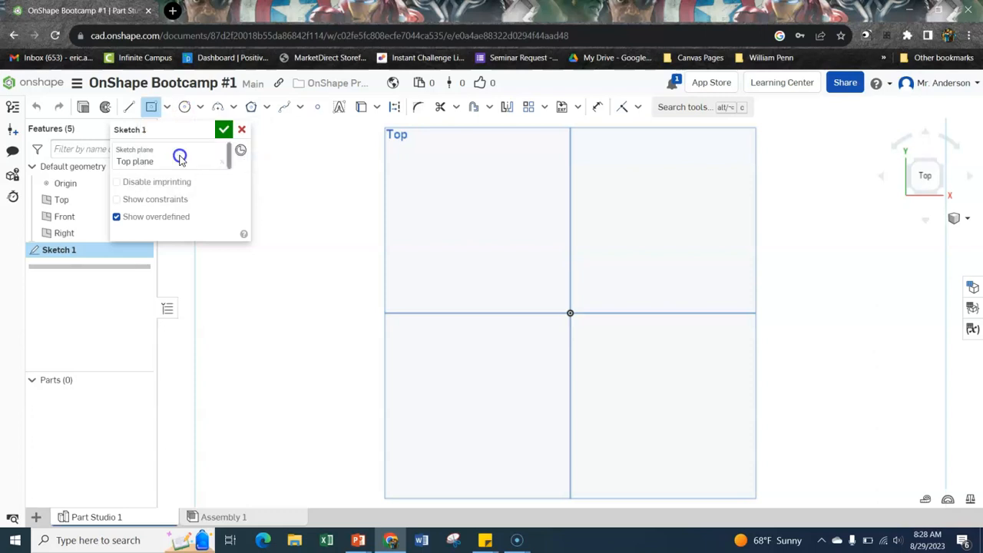
pyautogui.click(568, 317)
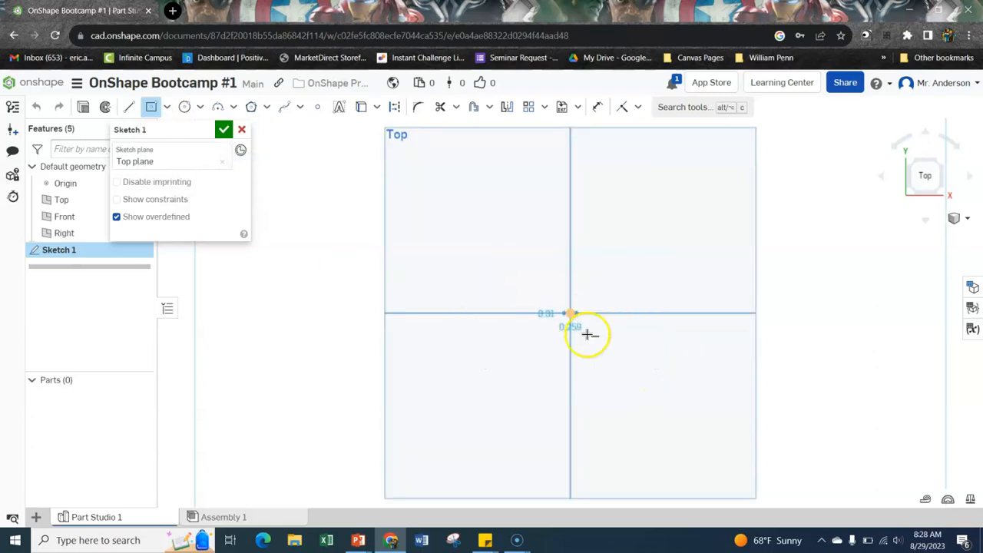
pyautogui.click(680, 380)
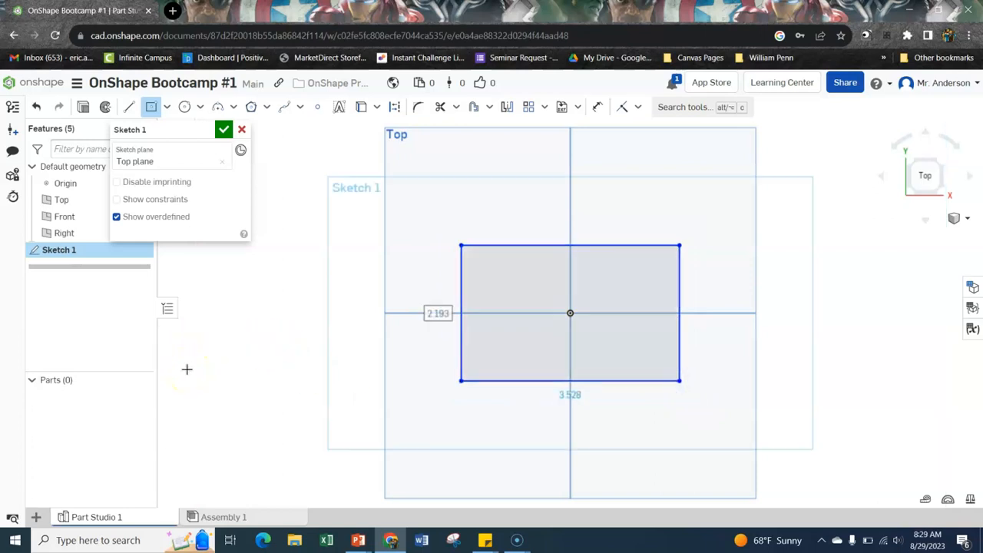
pyautogui.click(236, 359)
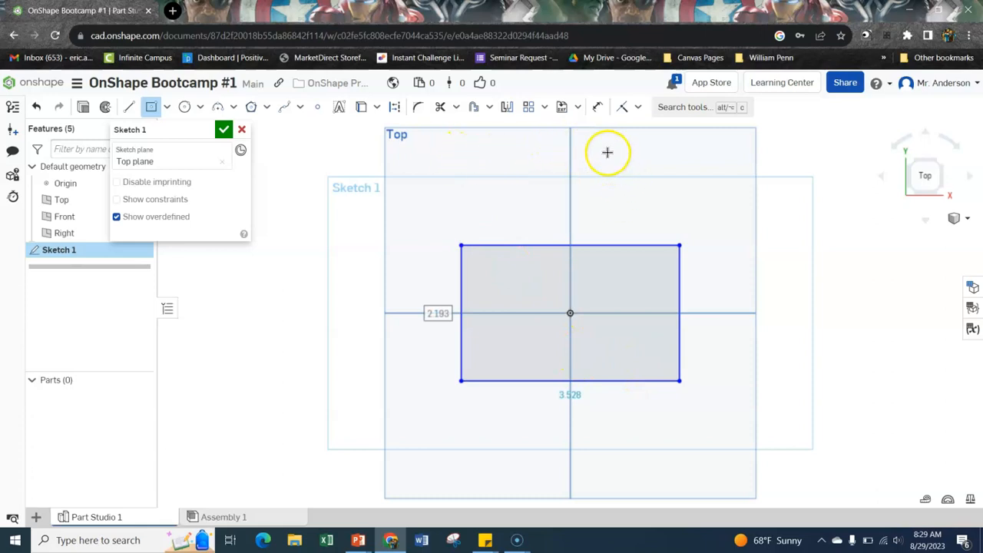
# Dimension the rectangle's vertical side and set it to 2 in.
pyautogui.click(599, 112)
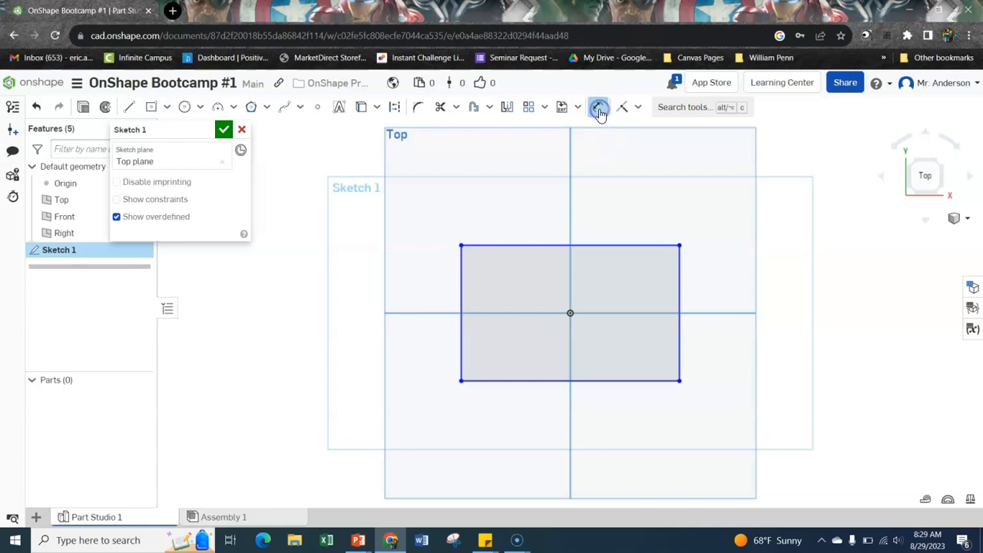
pyautogui.click(461, 281)
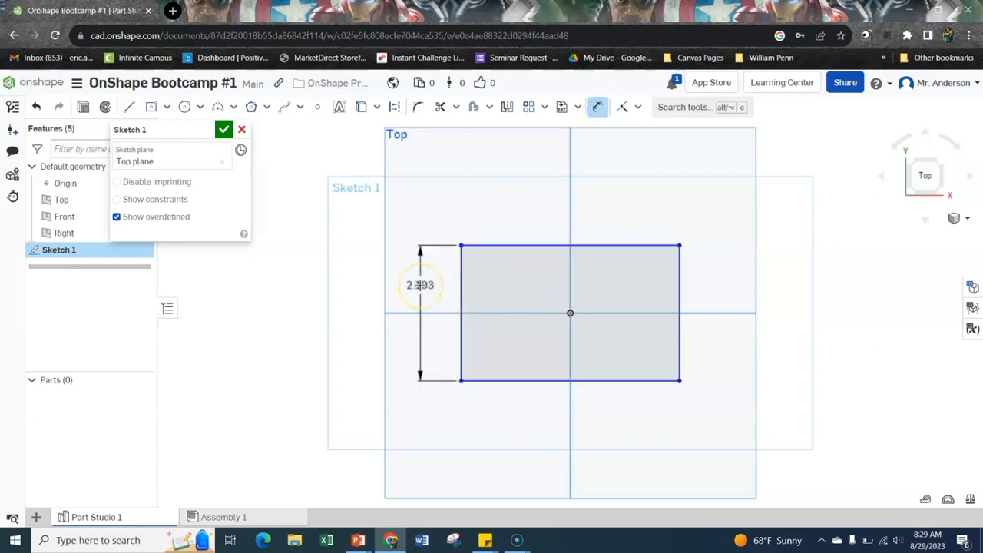
pyautogui.click(420, 284)
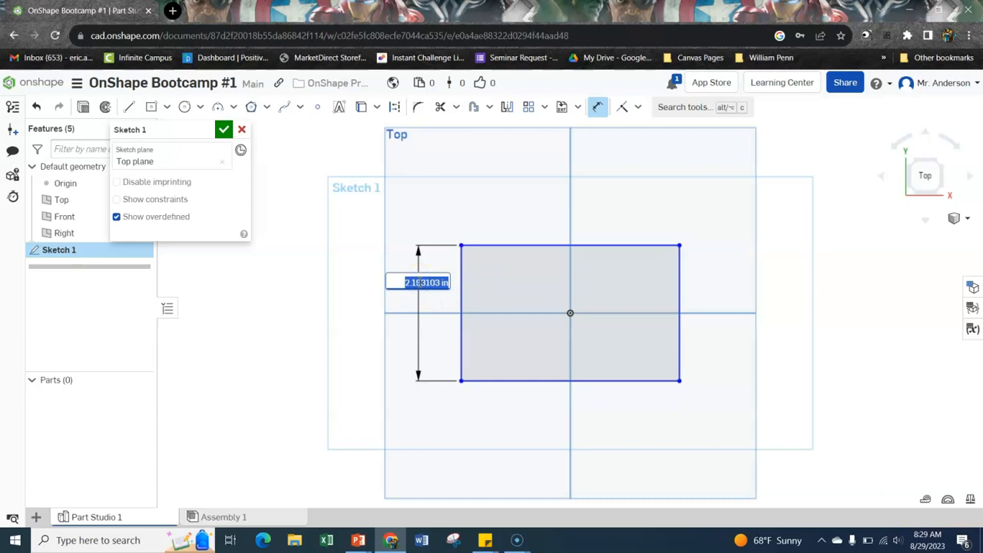
pyautogui.click(416, 284)
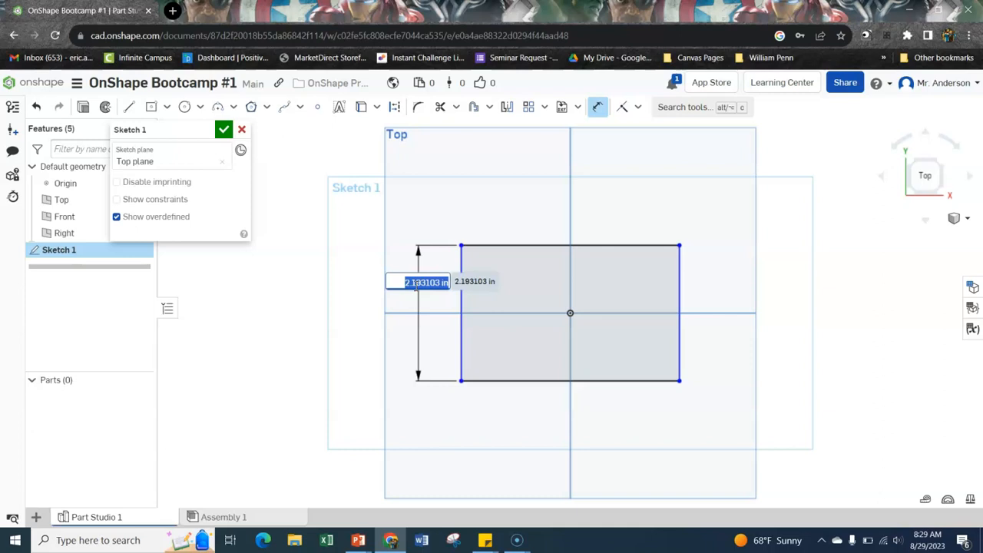
pyautogui.write('2')
pyautogui.press('Return')
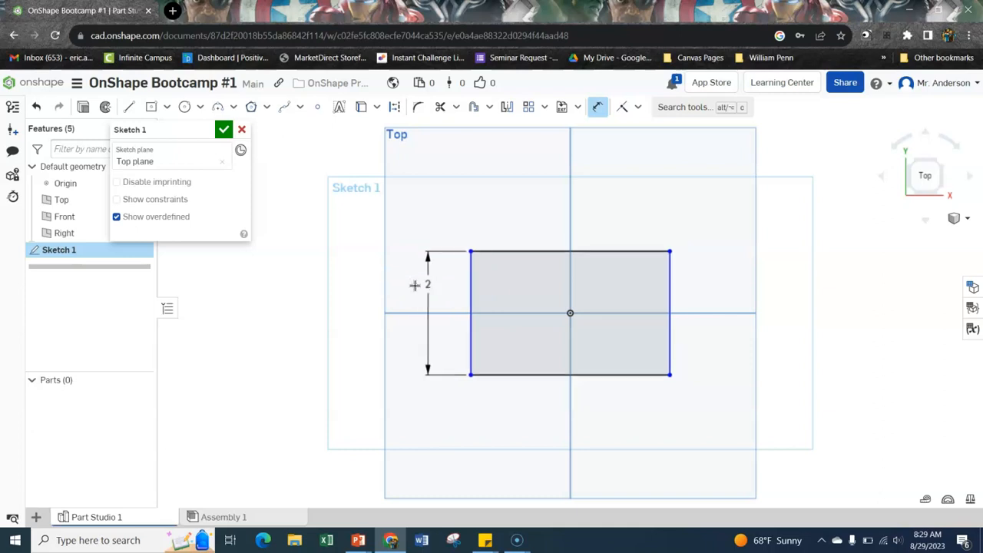
# Dimension the rectangle's horizontal side at 4 in and finish the sketch.
pyautogui.click(599, 375)
pyautogui.click(598, 426)
pyautogui.doubleClick(598, 426)
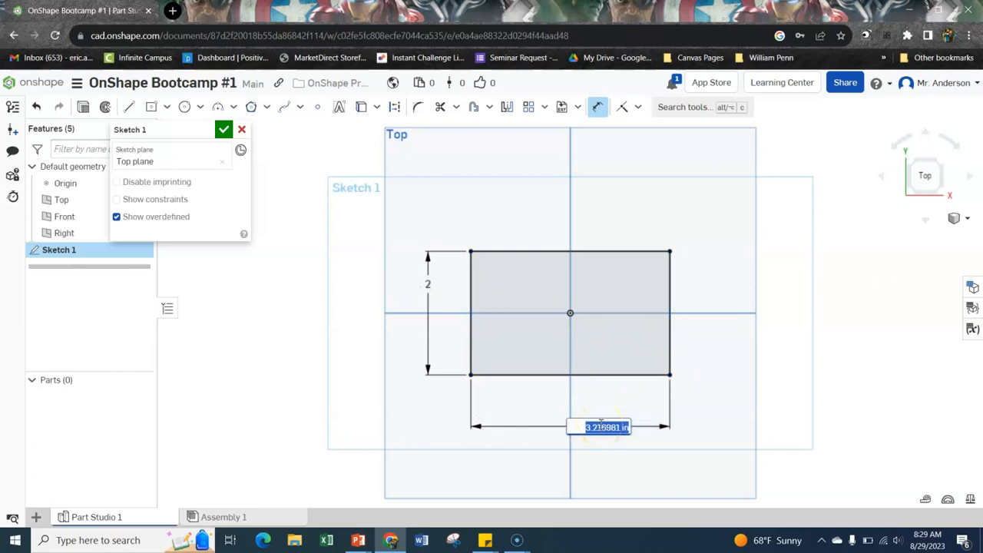
pyautogui.write('4')
pyautogui.press('Return')
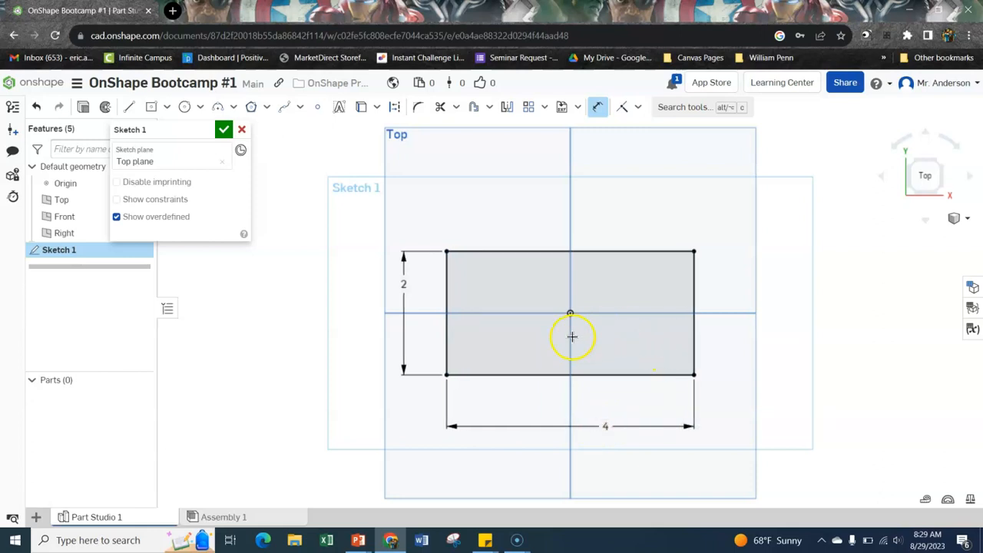
pyautogui.click(221, 131)
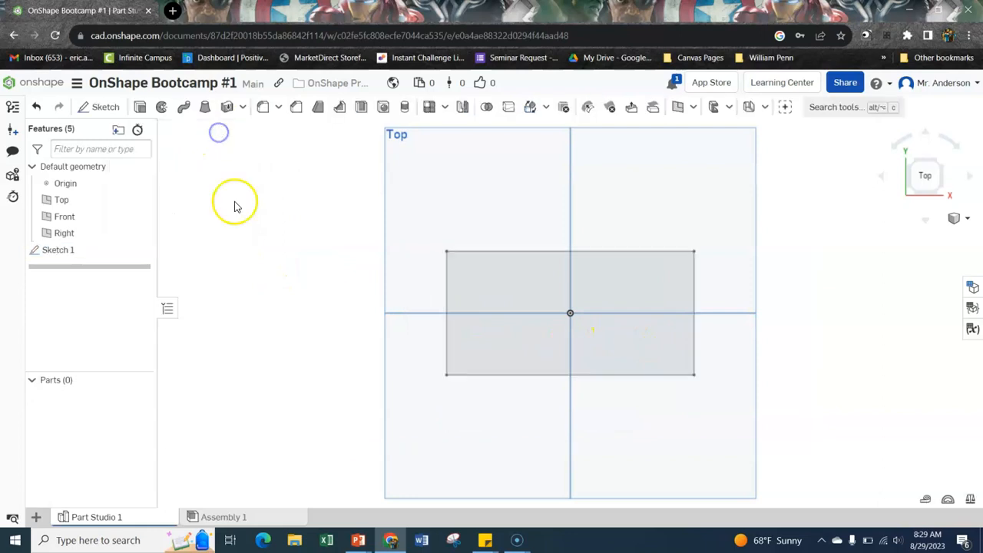
# In isometric view, extrude the rectangle upward as a new solid with a blind depth of 1 in.
pyautogui.click(968, 222)
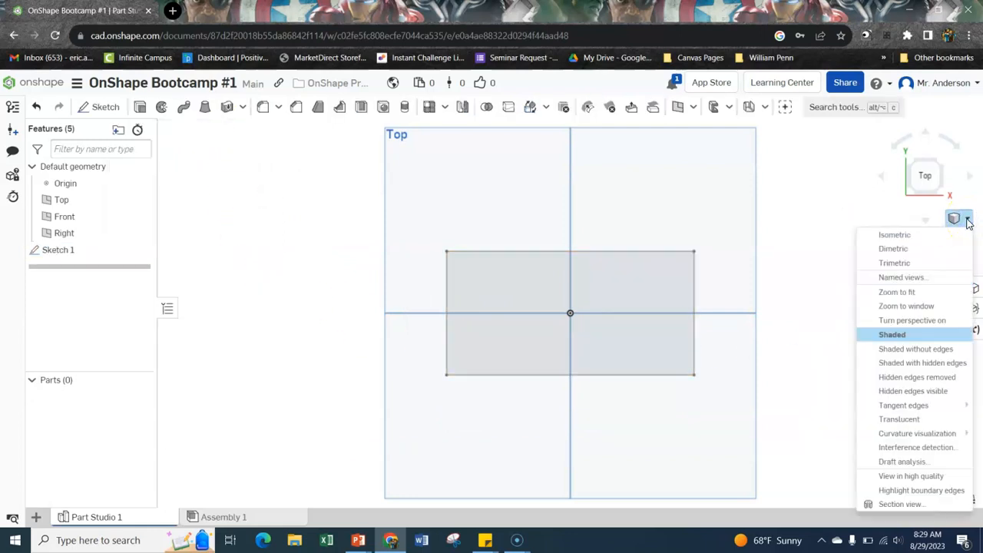
pyautogui.click(915, 236)
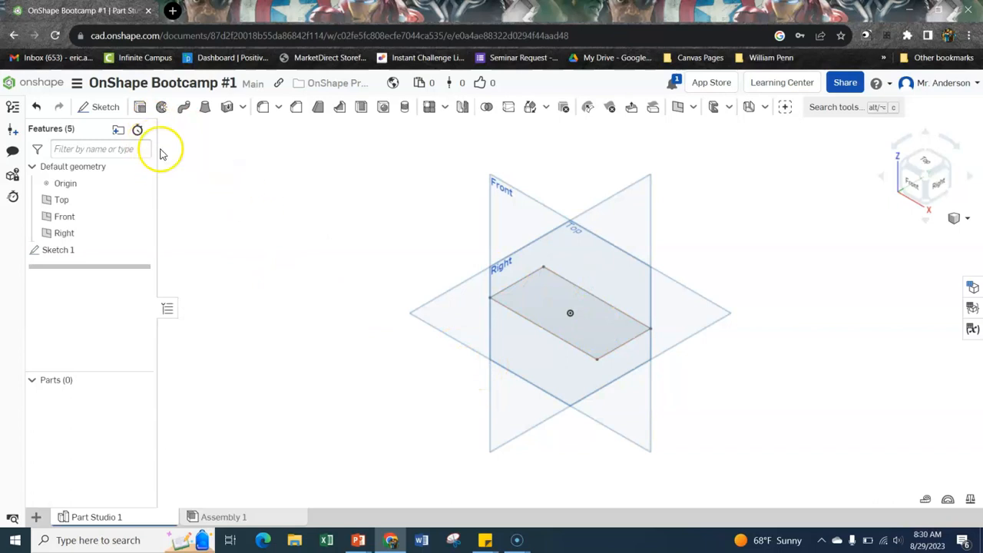
pyautogui.click(139, 111)
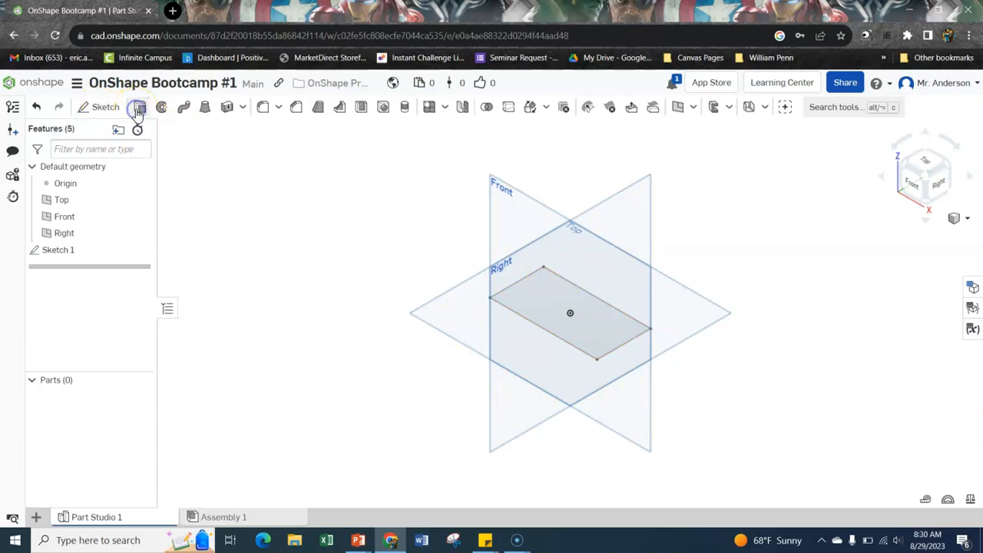
pyautogui.click(548, 329)
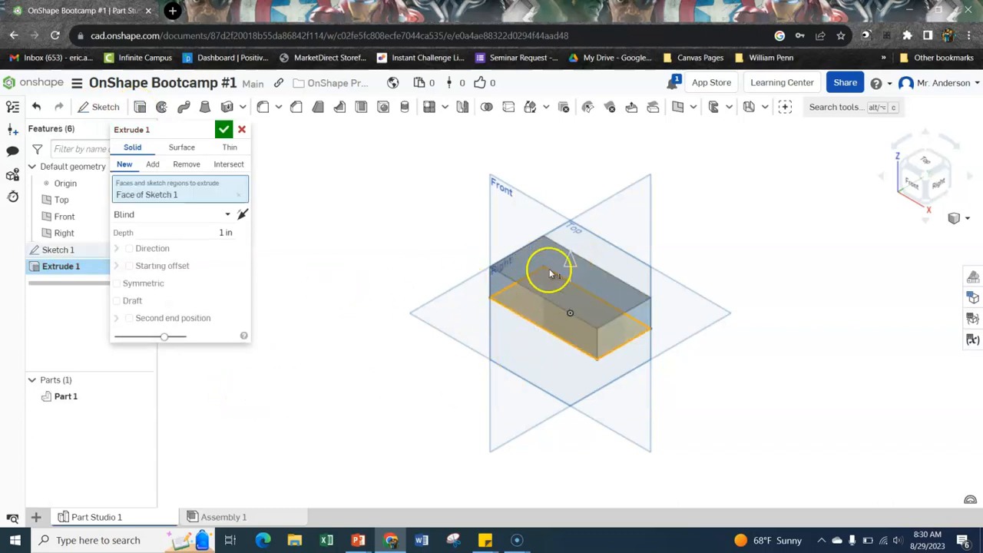
pyautogui.moveTo(572, 262); pyautogui.dragTo(559, 222)
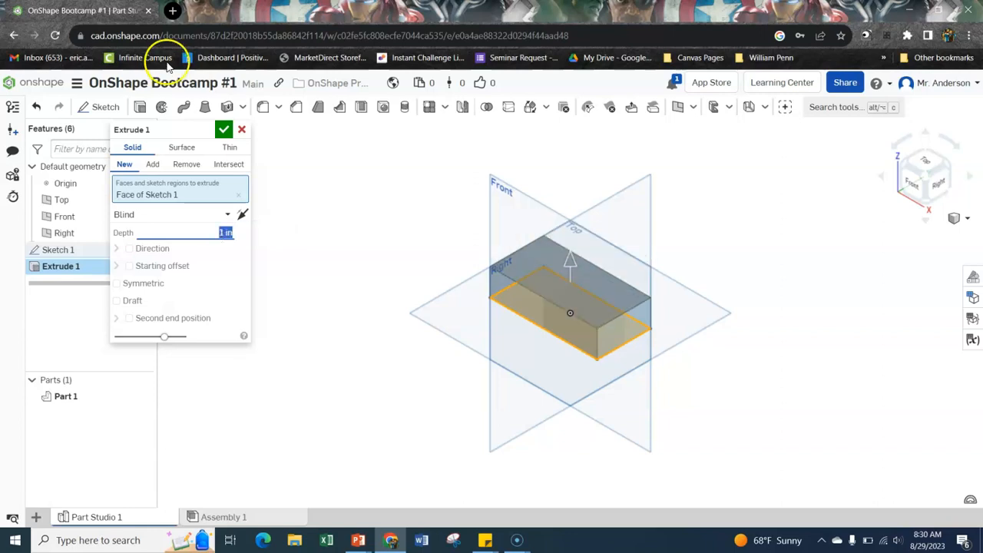
pyautogui.click(223, 132)
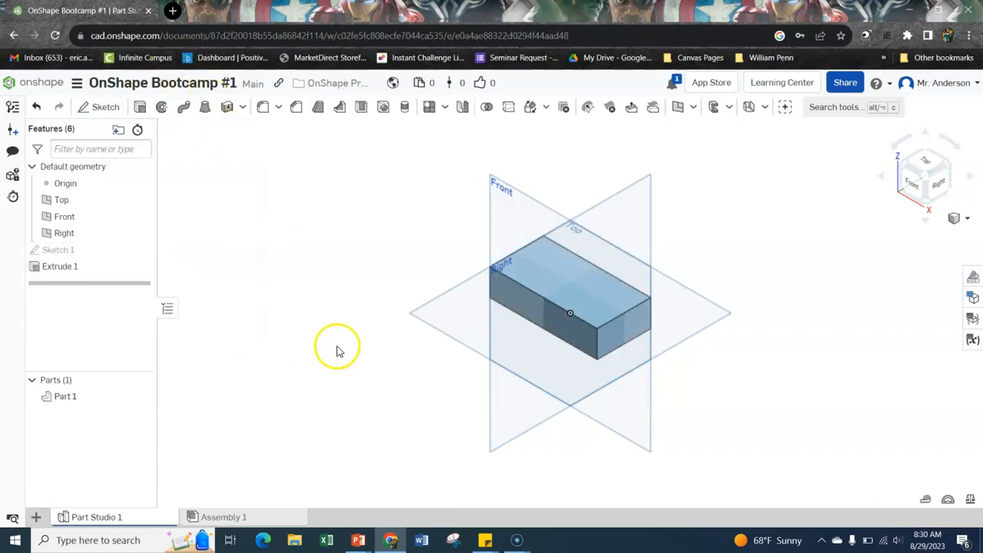
# Start a new sketch on the block's top face and view it from the top.
pyautogui.click(311, 335)
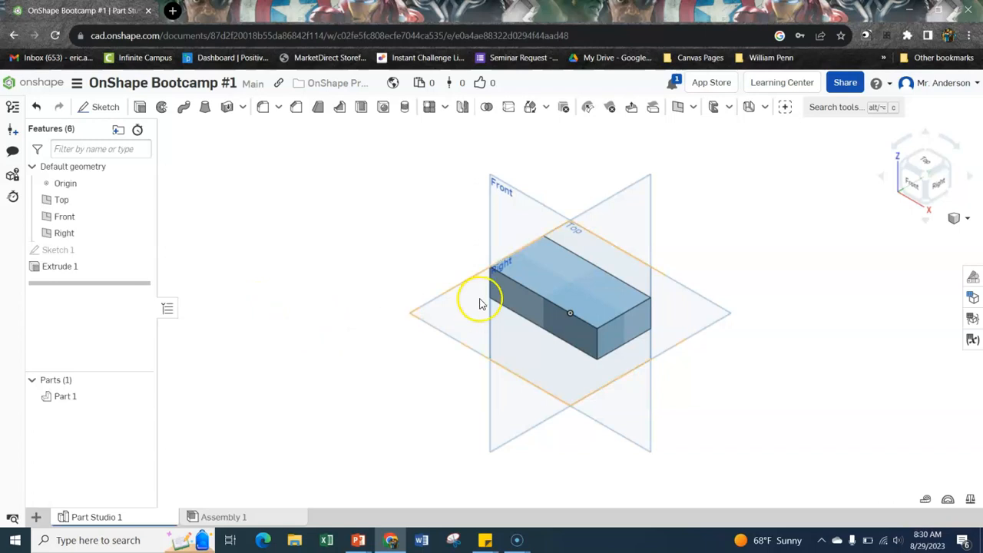
pyautogui.click(533, 272)
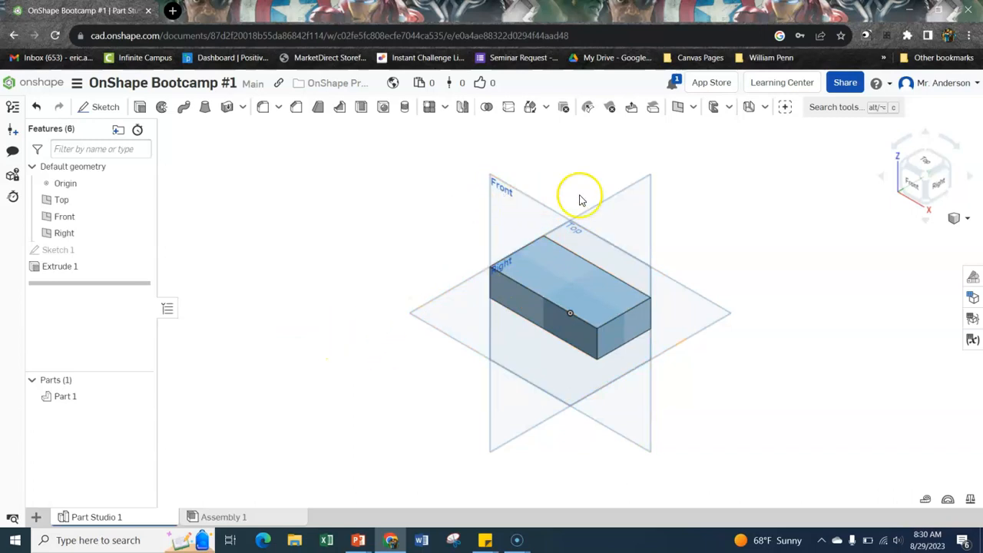
pyautogui.click(546, 282)
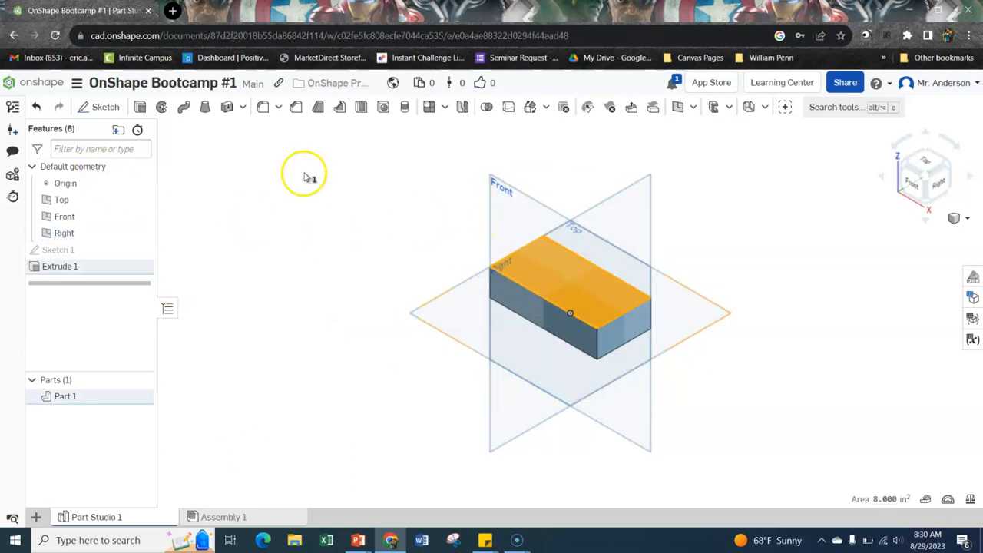
pyautogui.click(104, 109)
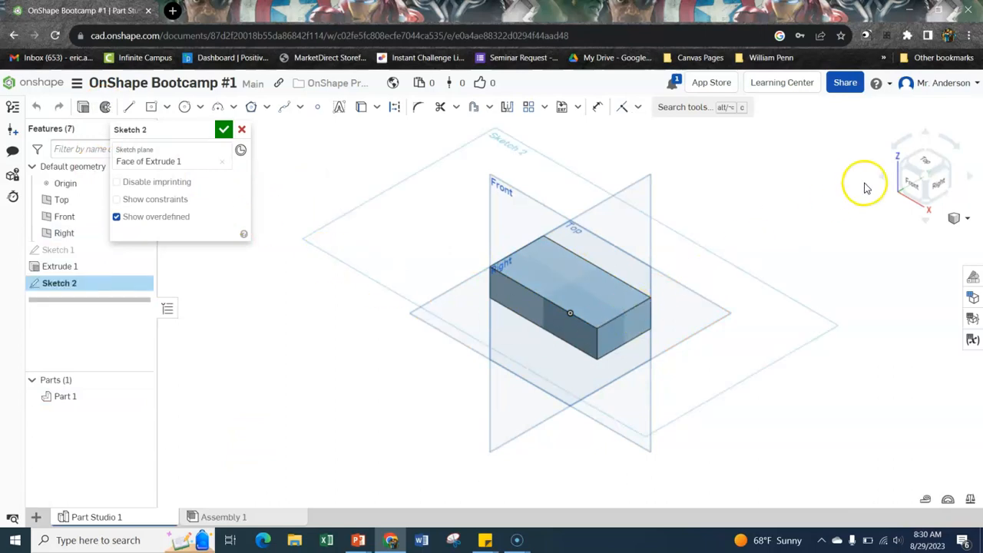
pyautogui.click(927, 165)
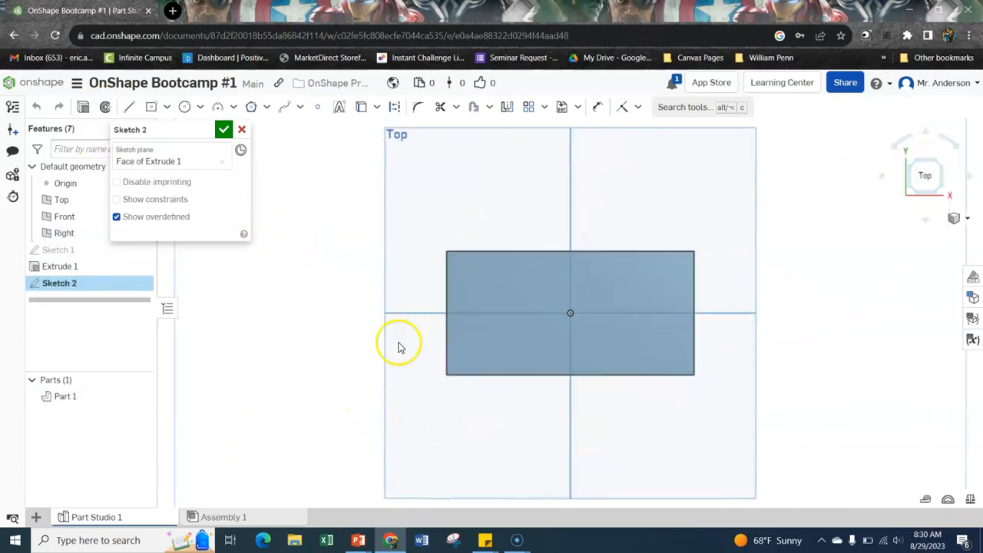
# Sketch a corner rectangle about 0.77 in wide from the face's lower-left corner up to its upper edge.
pyautogui.click(167, 108)
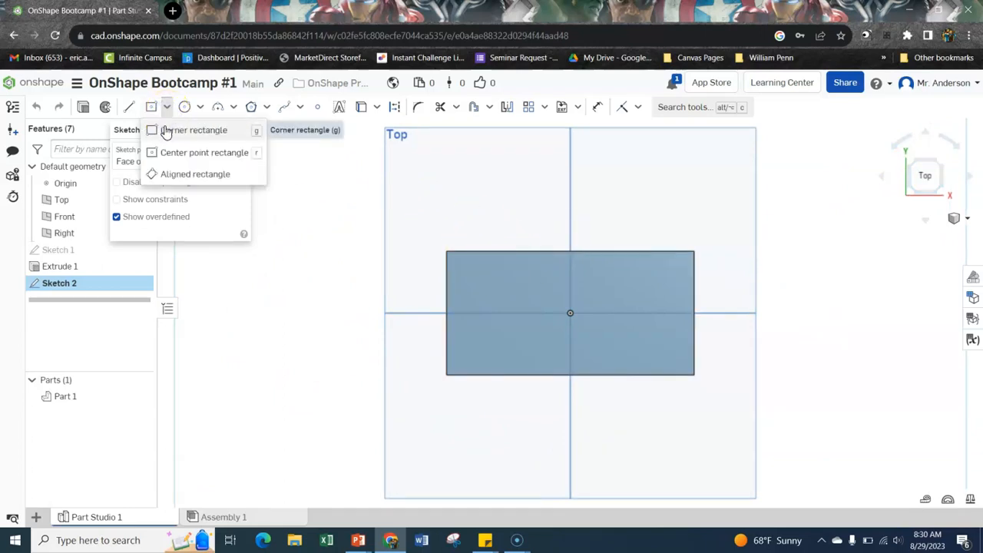
pyautogui.click(165, 132)
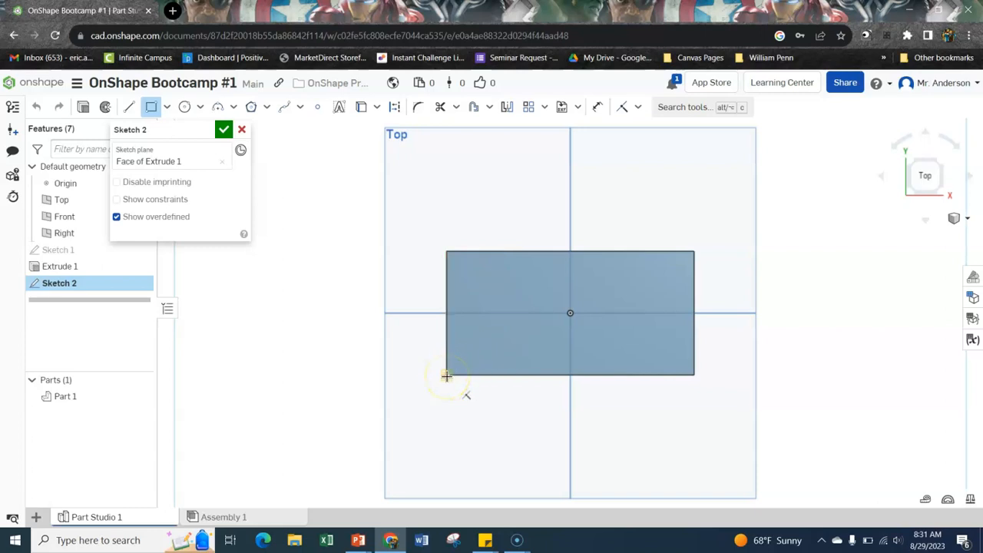
pyautogui.moveTo(446, 376)
pyautogui.mouseDown()
pyautogui.moveTo(494, 323)
pyautogui.moveTo(494, 252)
pyautogui.mouseUp()
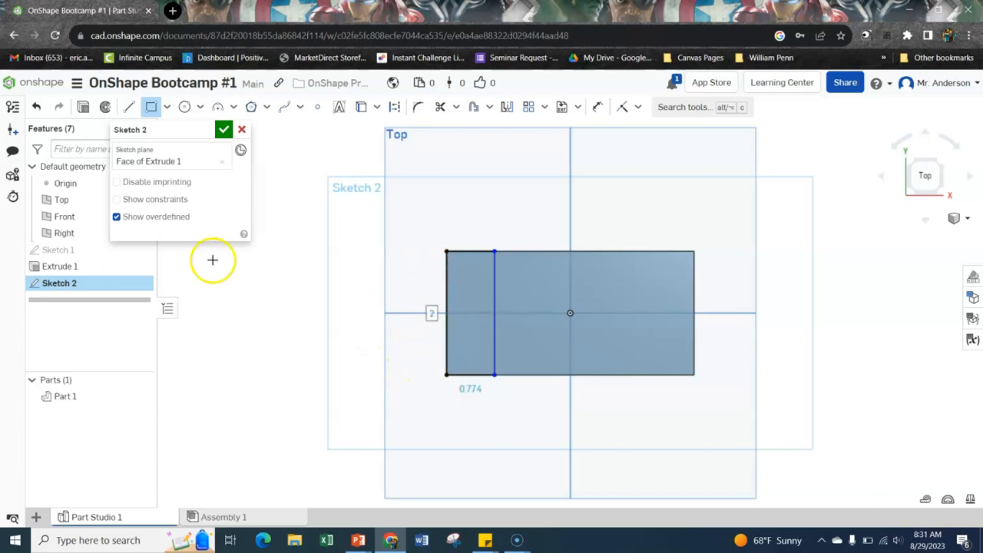
# Dimension the strip rectangle's width at 1 in and finish the sketch.
pyautogui.click(599, 113)
pyautogui.click(466, 411)
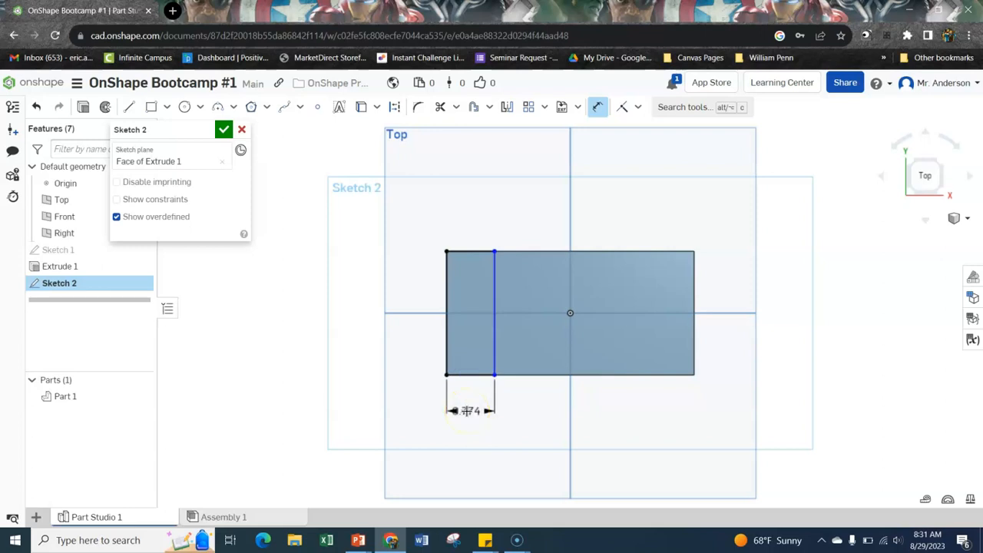
pyautogui.write('1')
pyautogui.press('Return')
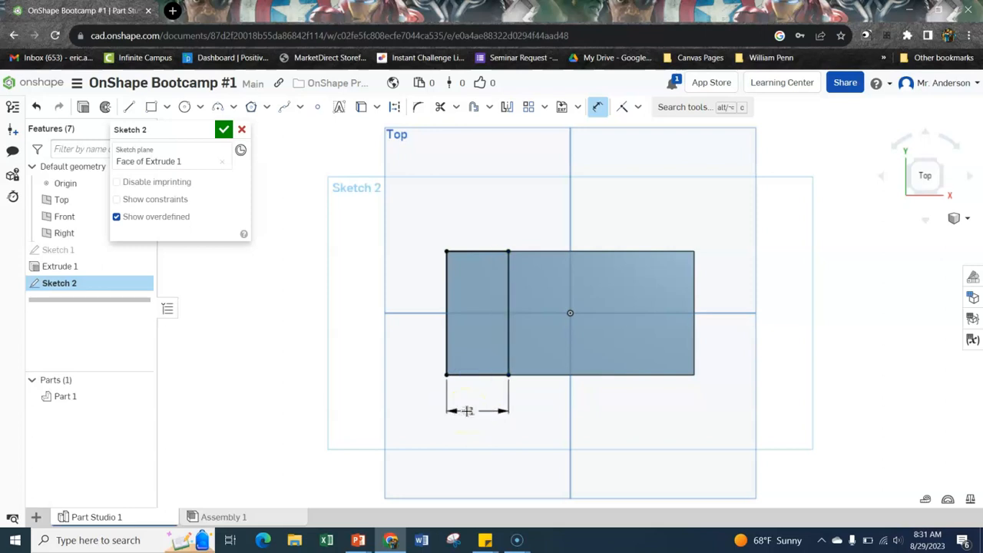
pyautogui.click(222, 129)
# In isometric view, extrude the 1 in wide strip upward, added to the block, with a blind depth of 1.5 in.
pyautogui.click(954, 219)
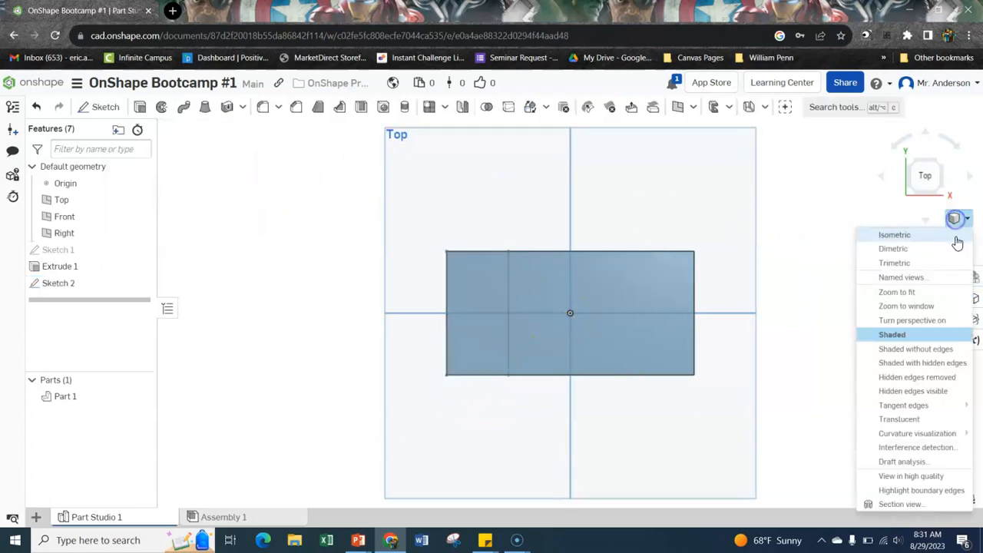
pyautogui.click(943, 237)
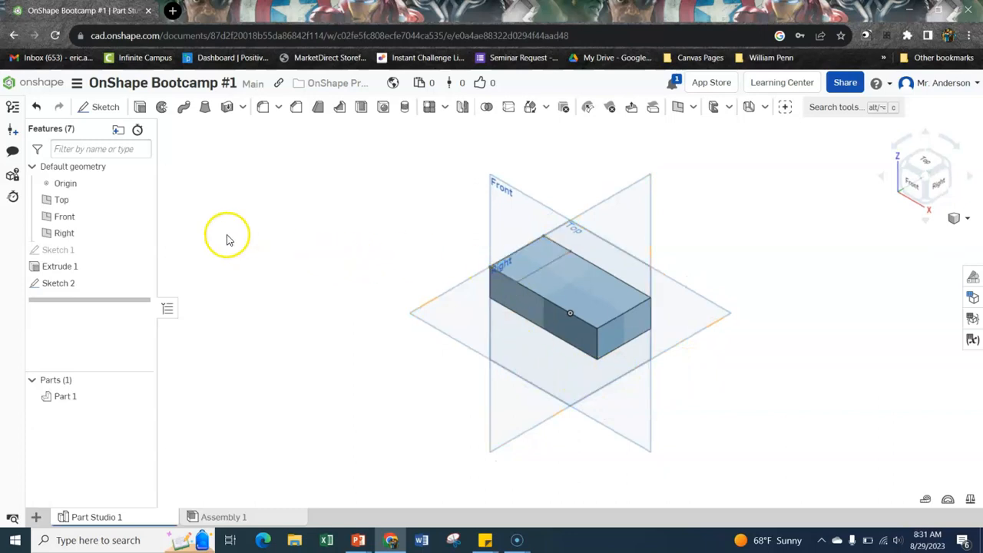
pyautogui.click(140, 107)
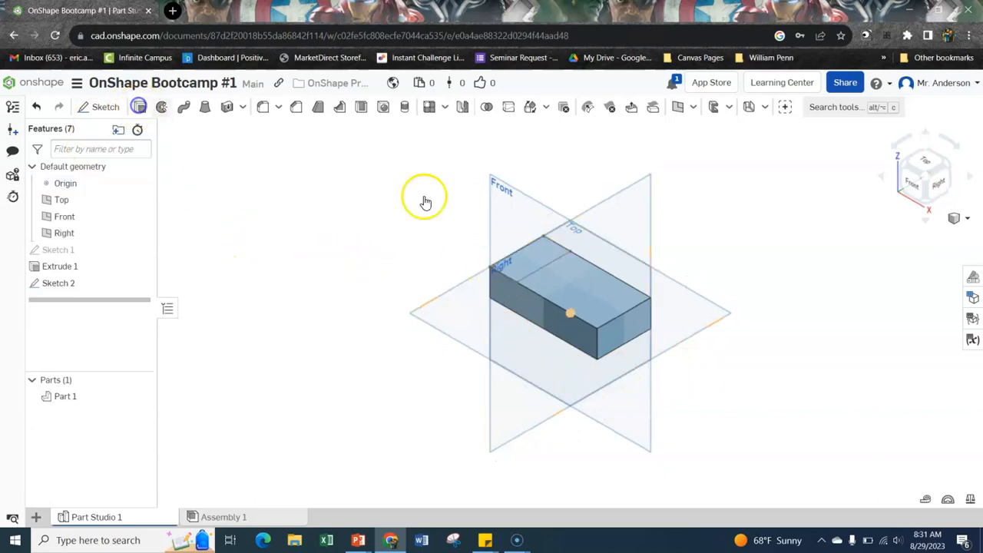
pyautogui.click(535, 270)
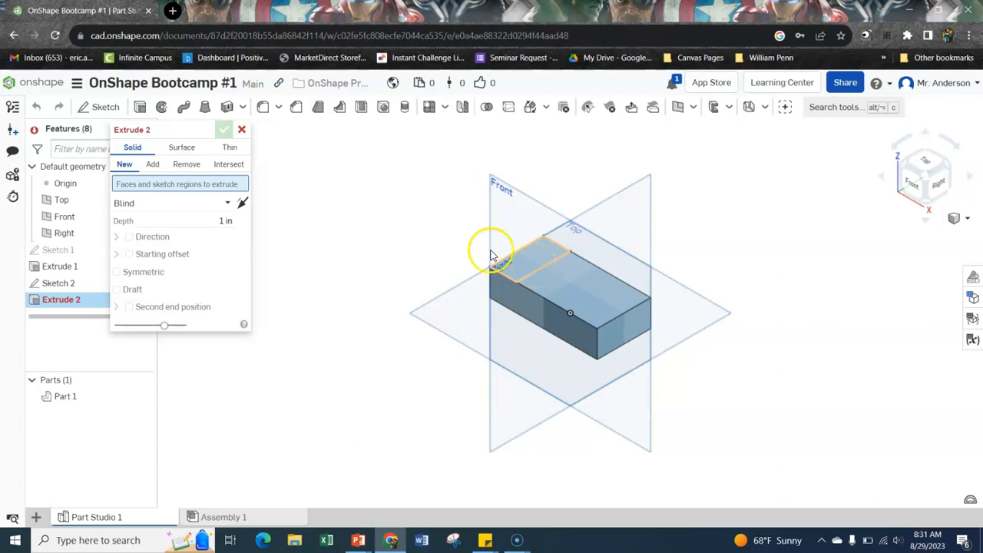
pyautogui.click(527, 276)
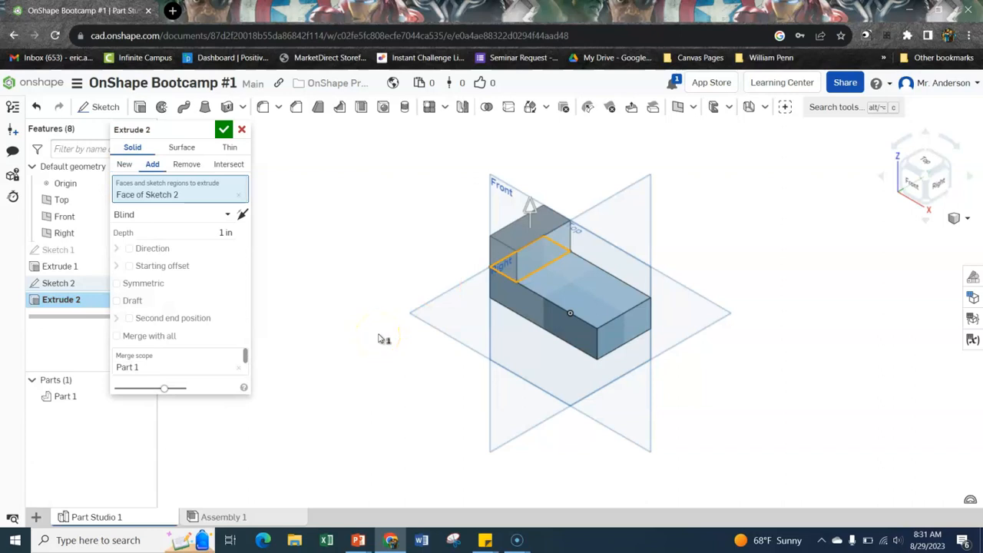
pyautogui.click(217, 230)
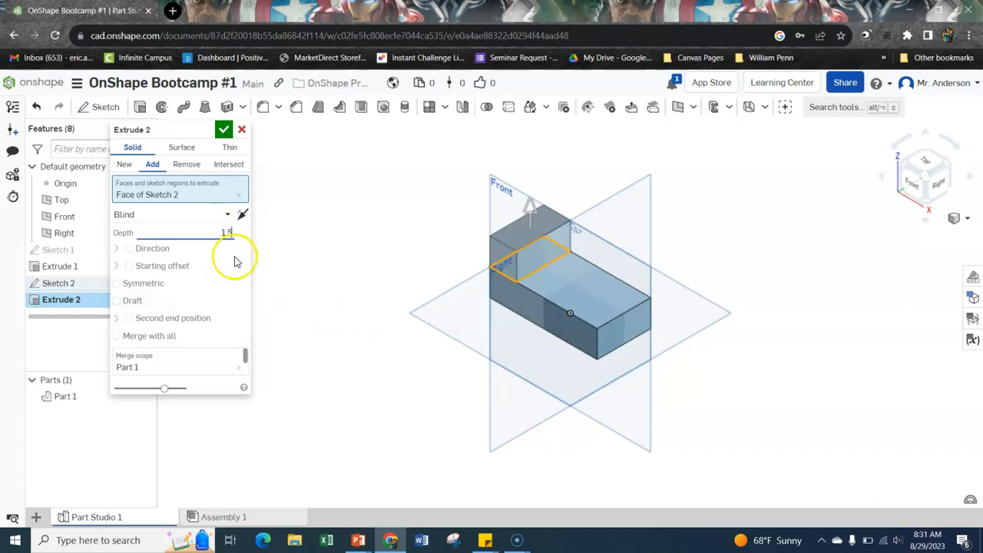
pyautogui.click(223, 131)
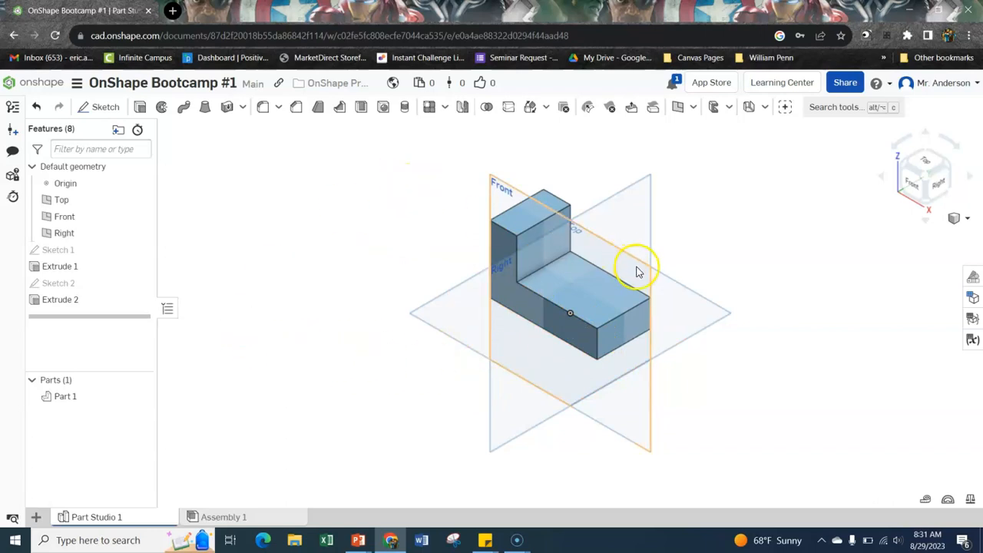
# On the lower top face, viewed from the top, sketch a corner rectangle about 1.46 by 0.99 in from the block's right edge.
pyautogui.click(605, 307)
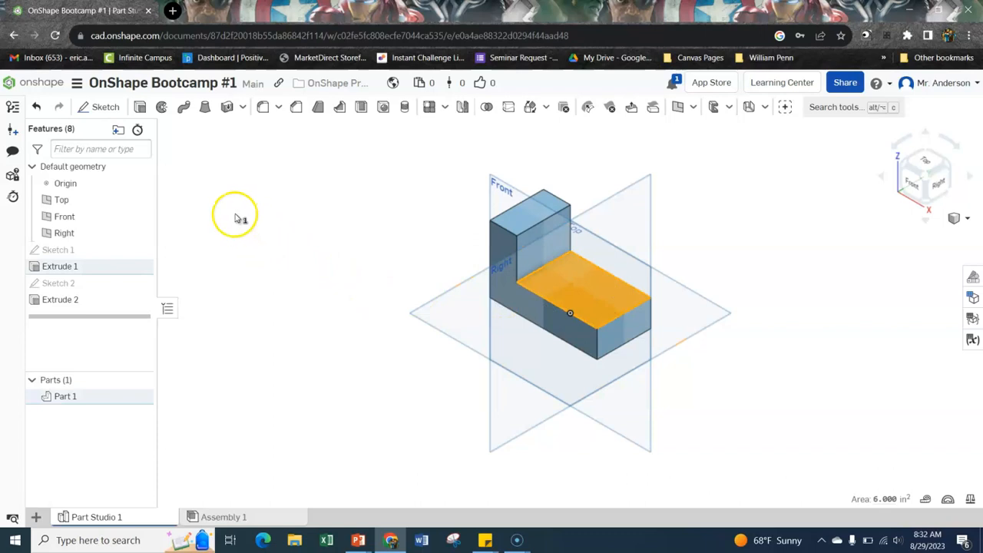
pyautogui.click(100, 107)
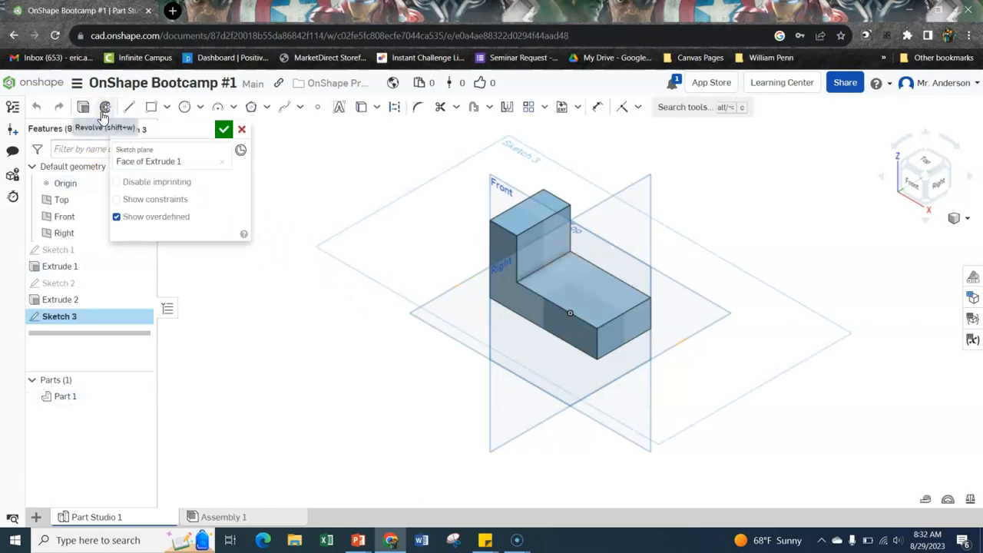
pyautogui.click(926, 161)
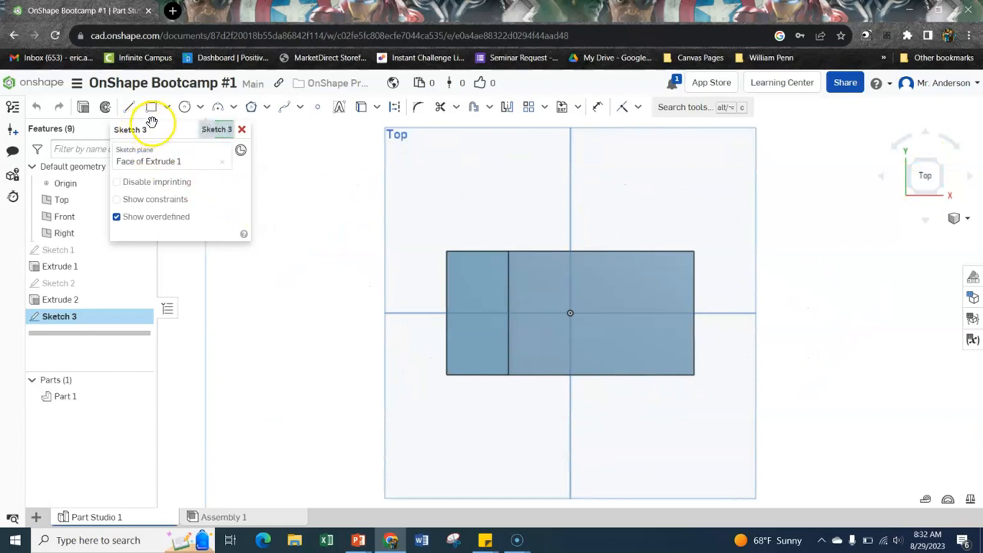
pyautogui.click(152, 109)
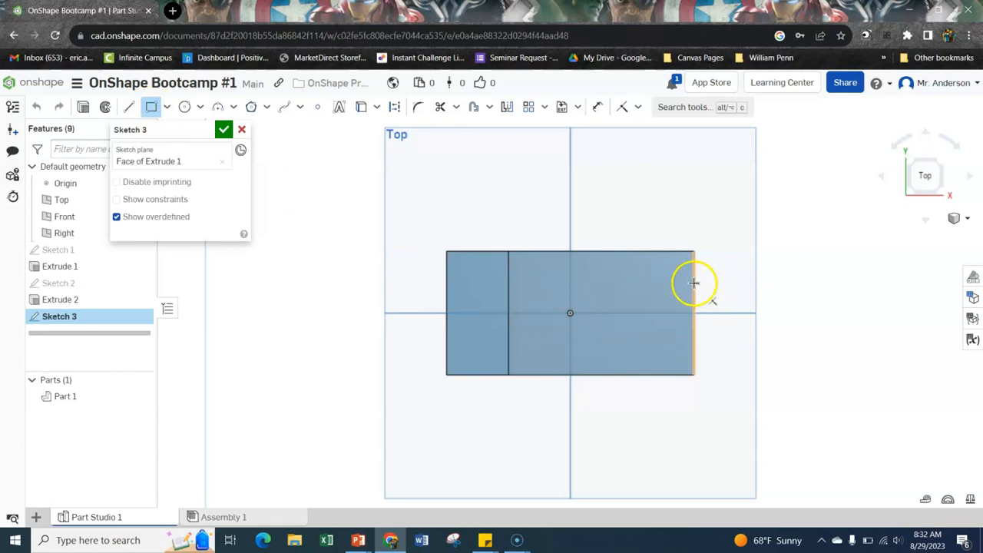
pyautogui.click(691, 281)
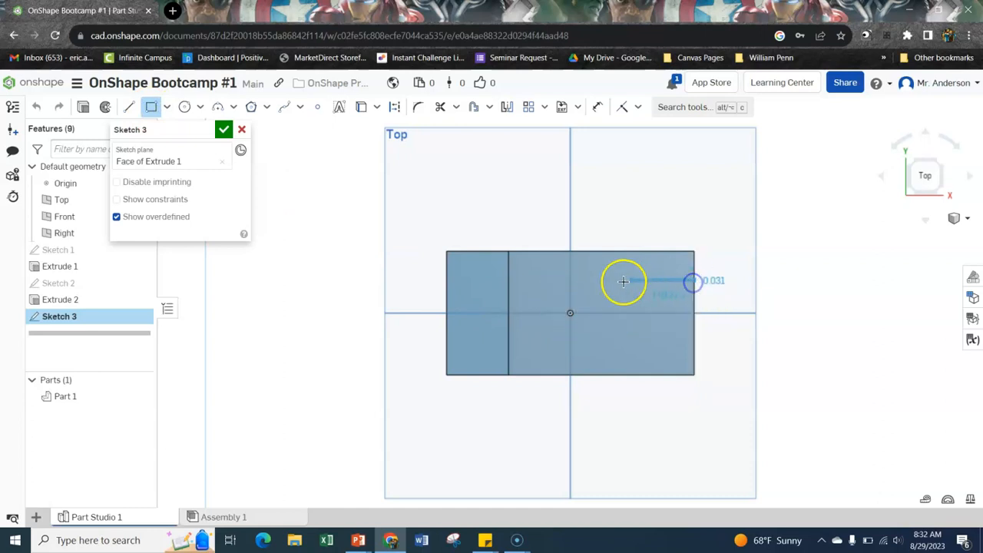
pyautogui.click(603, 343)
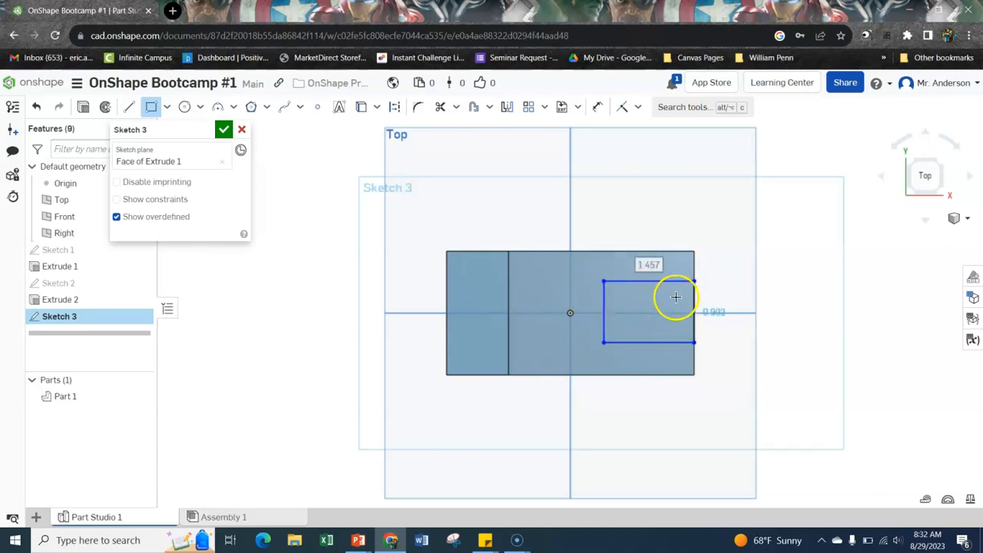
# Dimension the rectangle's vertical side at 1 in and its horizontal side at 2 in.
pyautogui.click(596, 111)
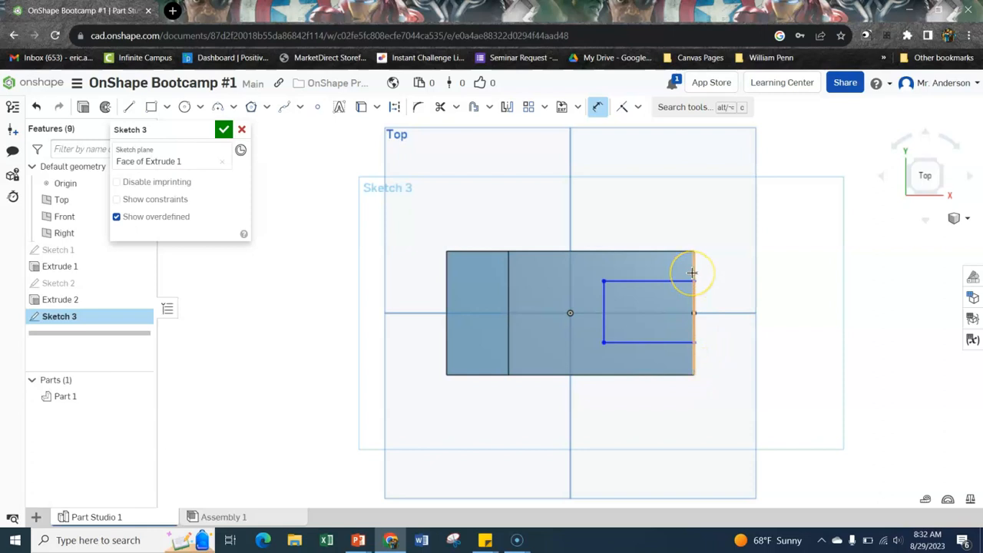
pyautogui.click(692, 300)
pyautogui.click(759, 302)
pyautogui.write('1')
pyautogui.press('Return')
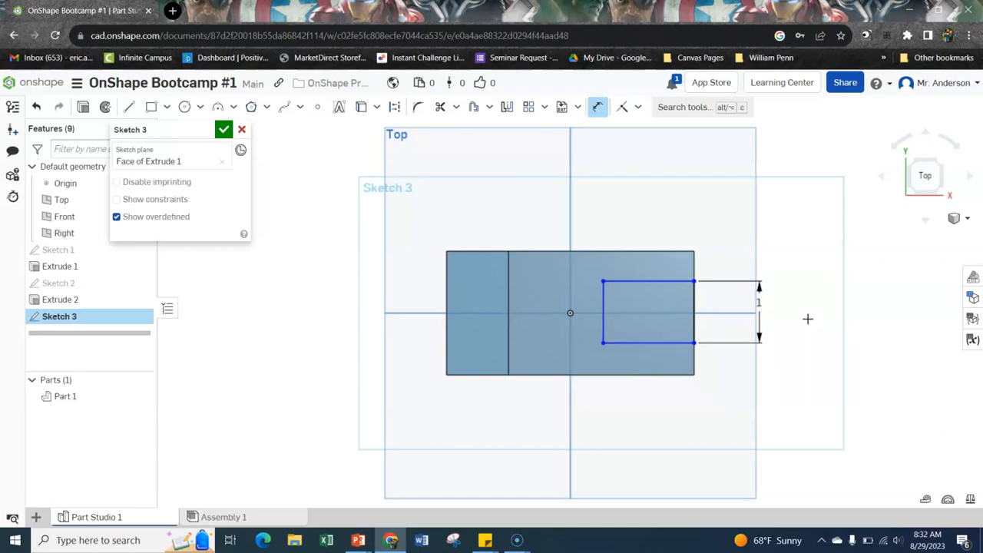
pyautogui.click(645, 346)
pyautogui.click(626, 409)
pyautogui.write('2')
pyautogui.press('Return')
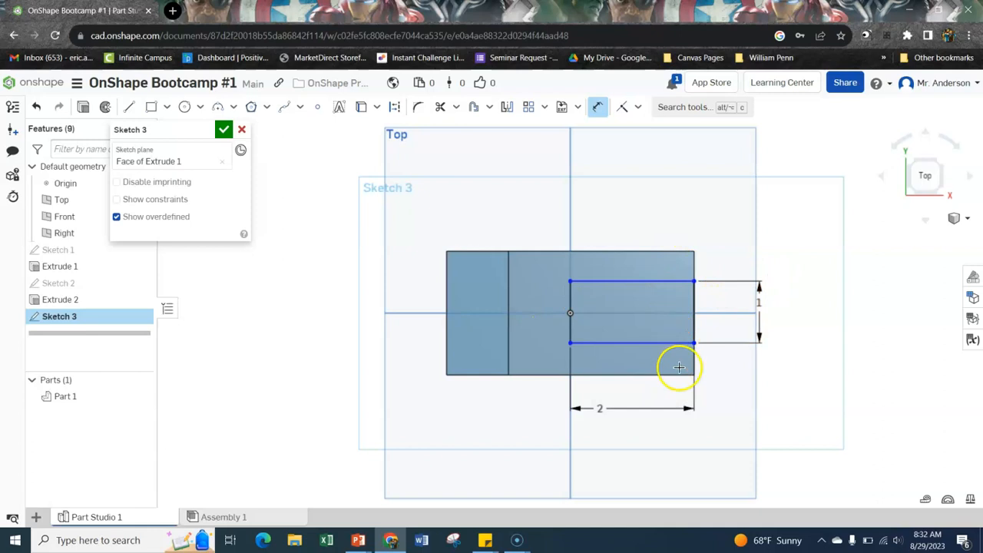
# Dimension the gap between the rectangle's upper side and the block's upper edge at 0.5 in.
pyautogui.click(686, 285)
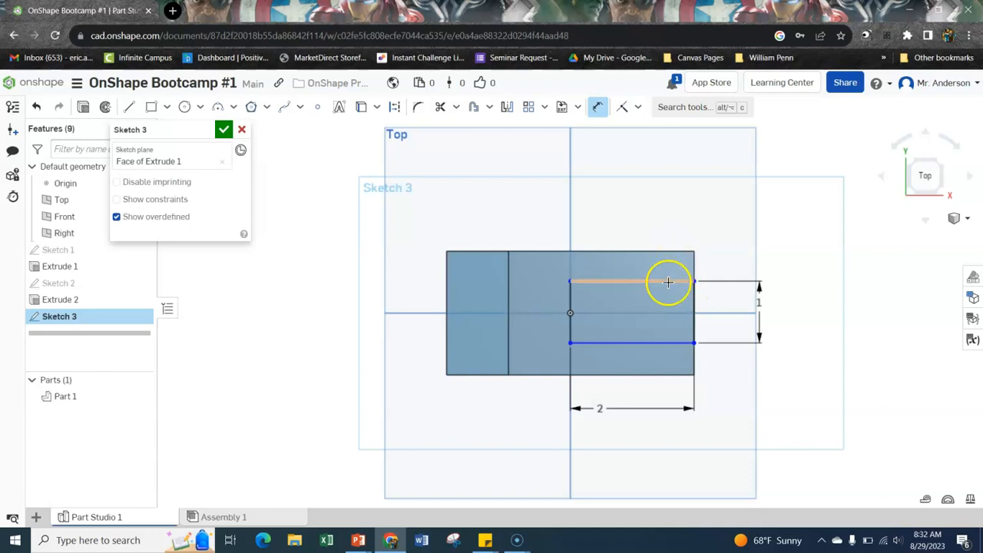
pyautogui.moveTo(668, 251); pyautogui.dragTo(789, 259)
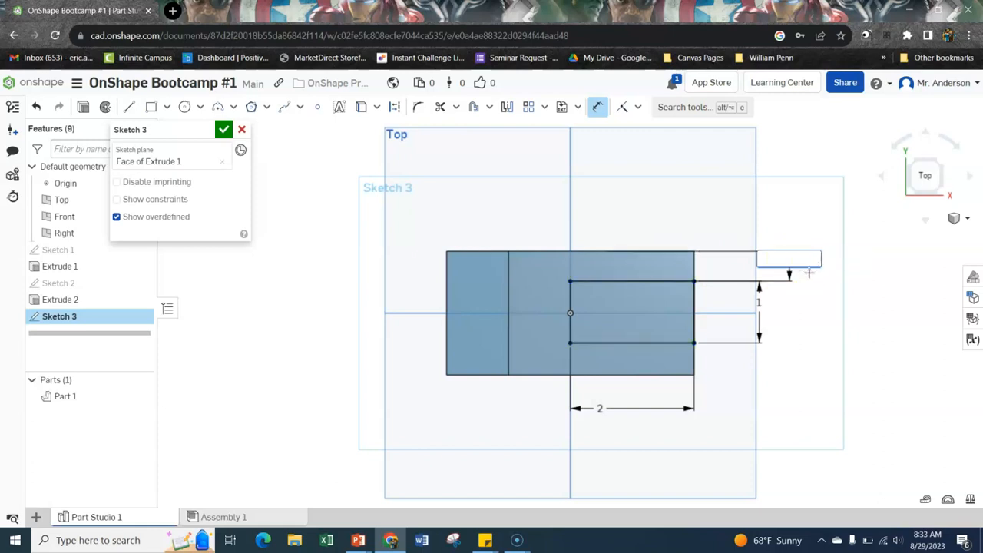
pyautogui.write('0.5')
pyautogui.press('Return')
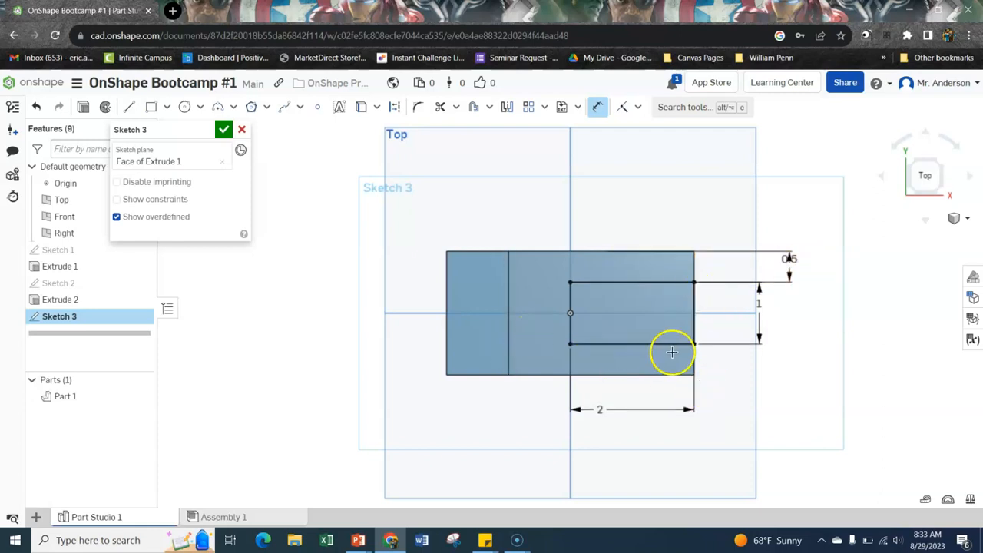
# Dimension the gap between the rectangle's lower side and the block's lower edge, and finish the sketch.
pyautogui.click(678, 347)
pyautogui.click(674, 375)
pyautogui.click(796, 371)
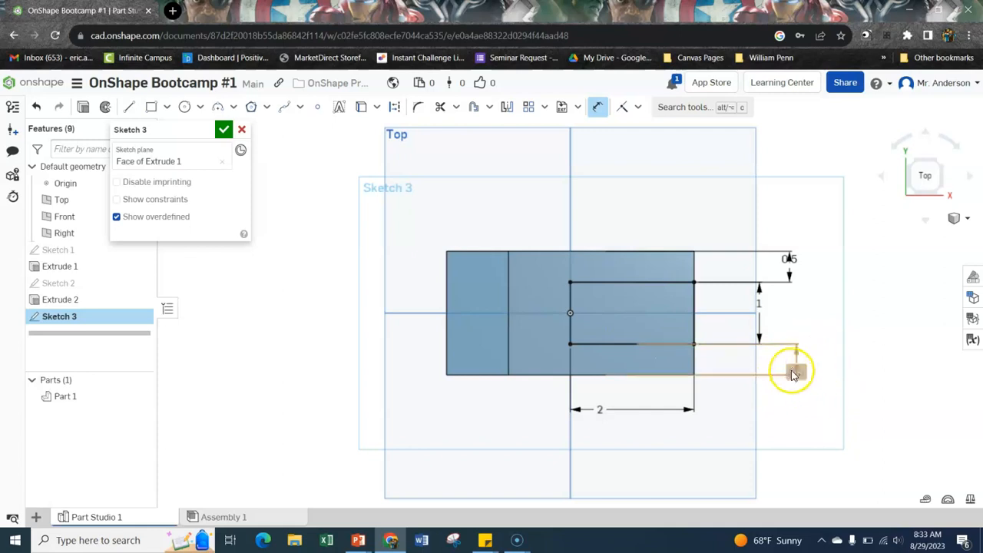
pyautogui.click(223, 130)
# In isometric view, cut the 2 by 1 in rectangle out of the block with a Remove extrude set to Through all.
pyautogui.click(956, 216)
pyautogui.click(939, 232)
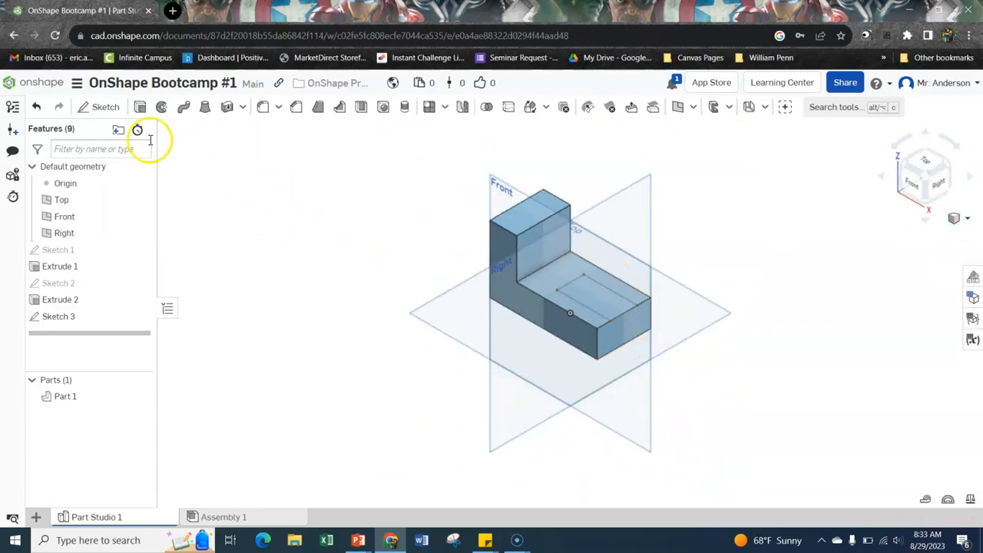
pyautogui.click(598, 300)
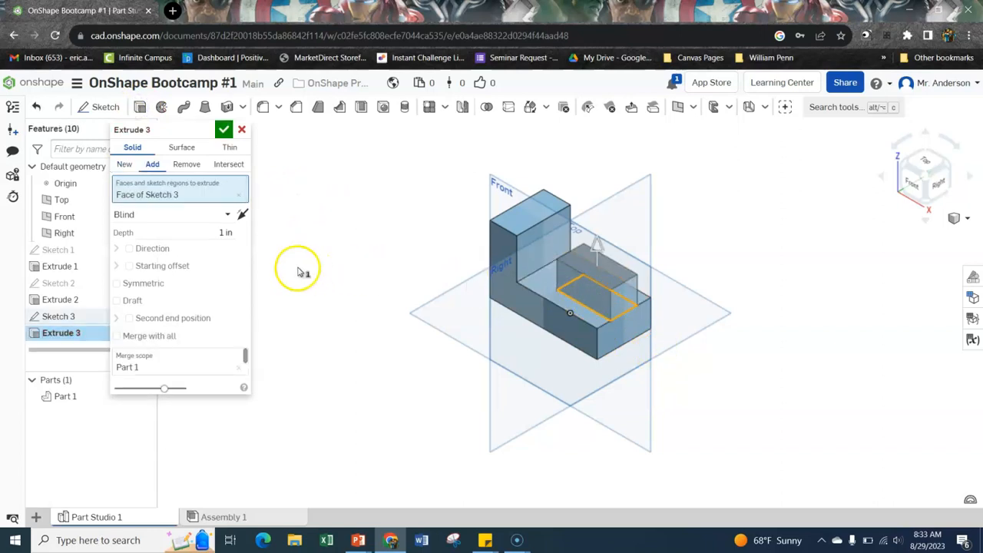
pyautogui.click(185, 165)
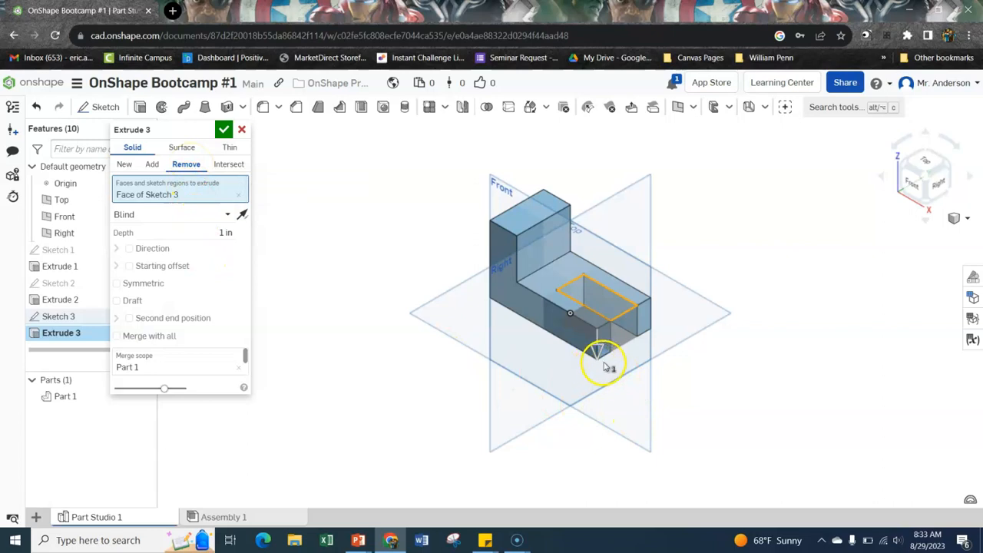
pyautogui.moveTo(601, 366); pyautogui.dragTo(607, 417)
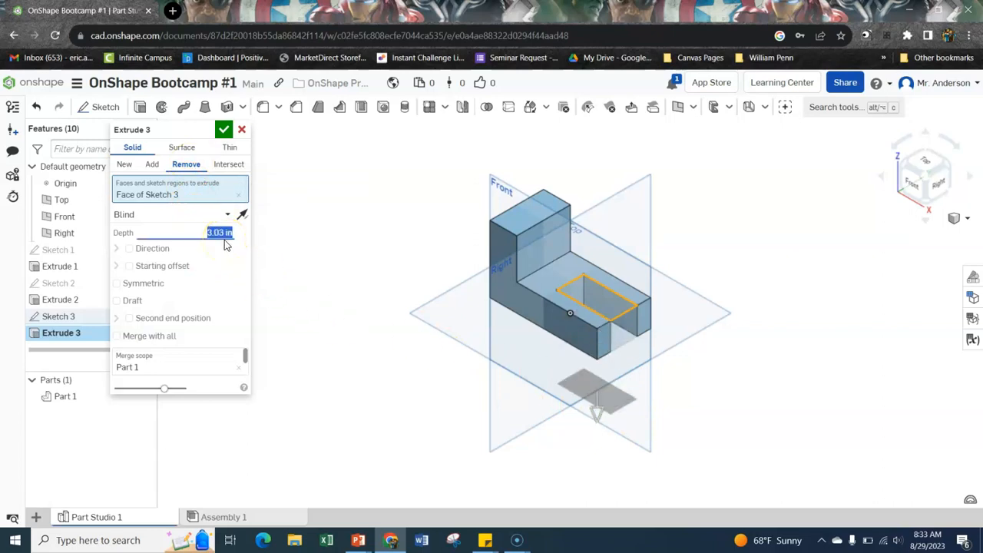
pyautogui.click(224, 215)
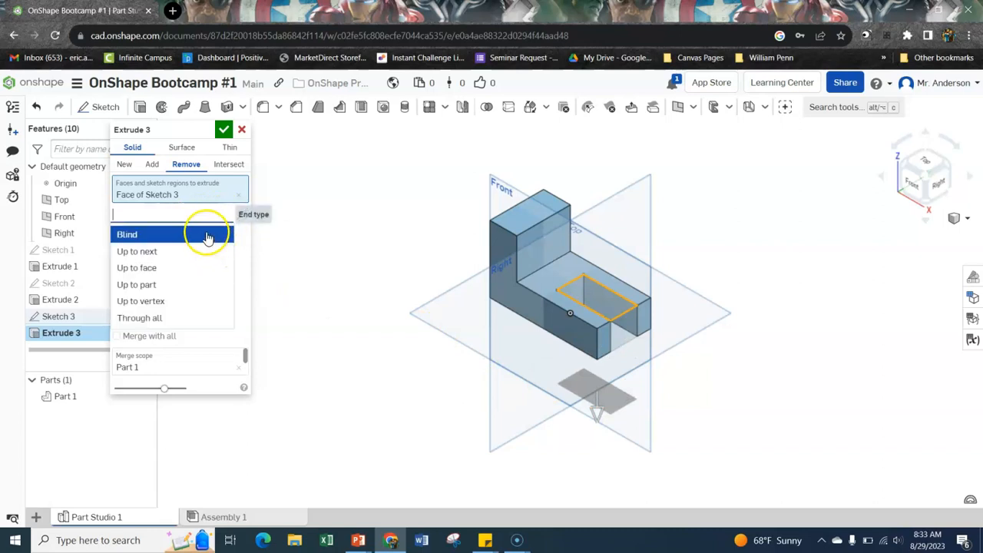
pyautogui.click(151, 319)
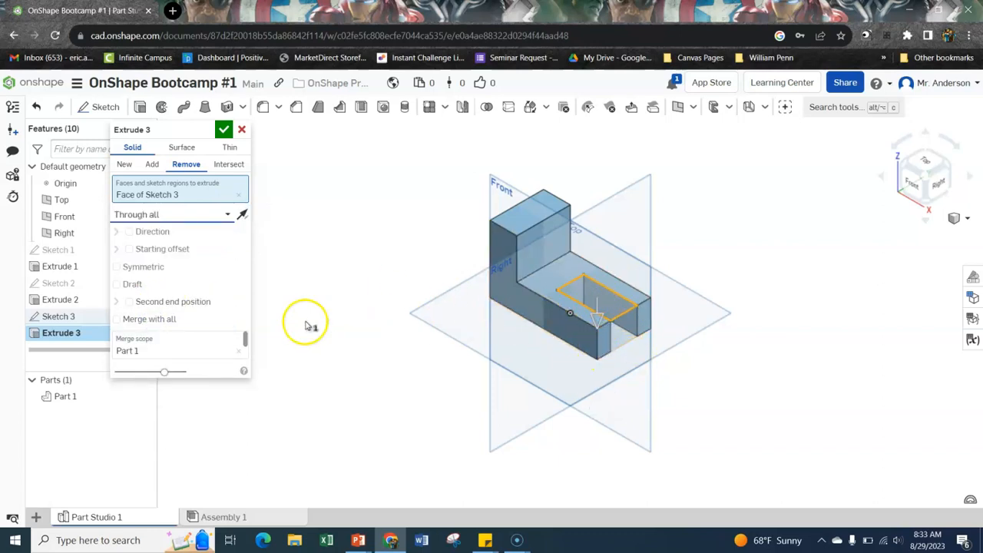
pyautogui.click(224, 129)
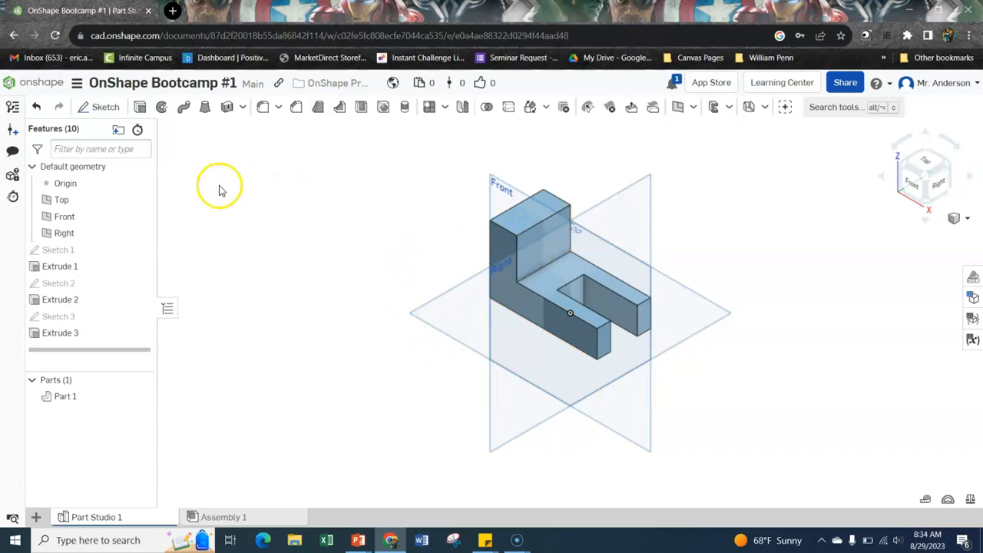
# On the upright's inner face, viewed from the right, sketch a triangle over the upper-left corner with a diagonal about 1.1 in long.
pyautogui.click(547, 252)
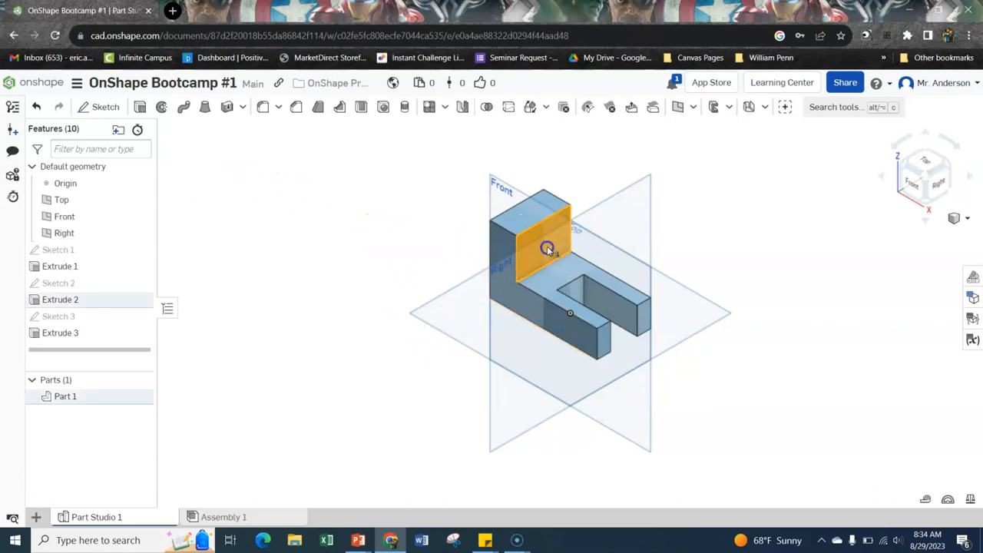
pyautogui.click(110, 107)
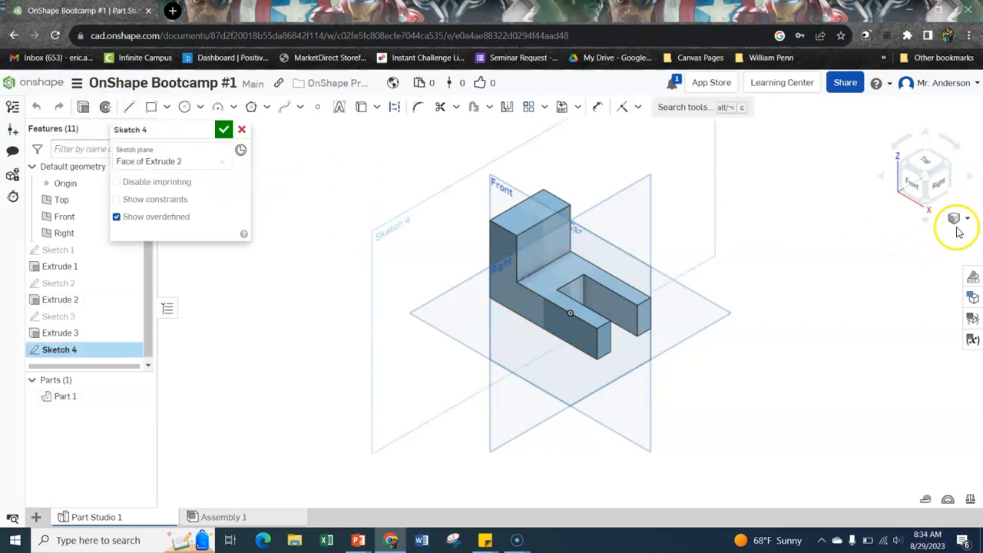
pyautogui.click(943, 187)
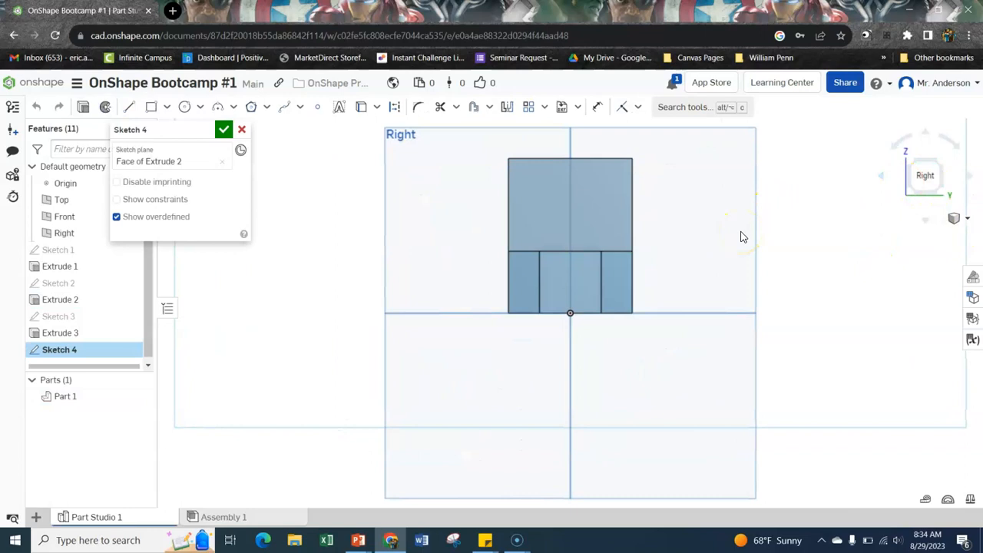
pyautogui.click(131, 107)
pyautogui.moveTo(507, 203); pyautogui.dragTo(557, 162)
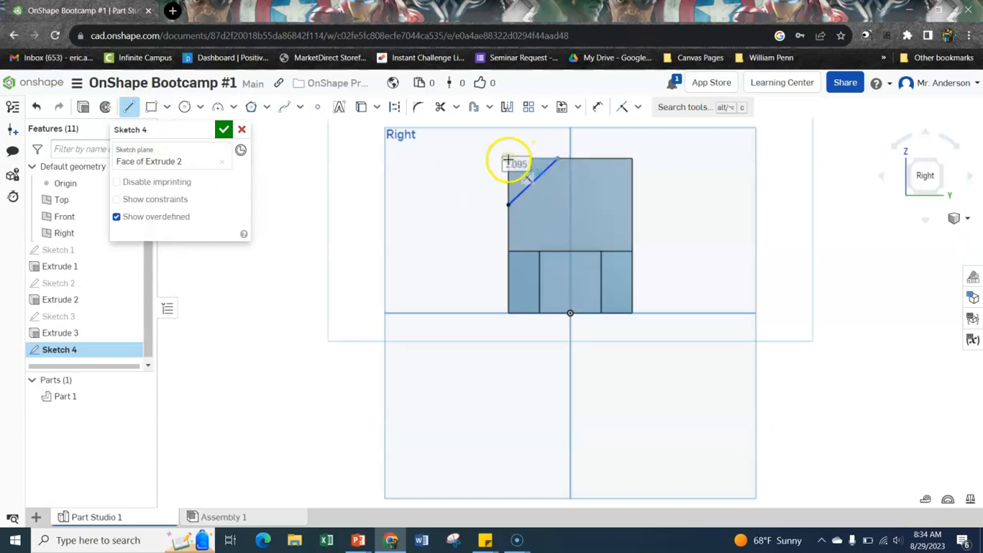
# Dimension the triangle's horizontal side along the upright's upper edge at 1 in.
pyautogui.click(597, 107)
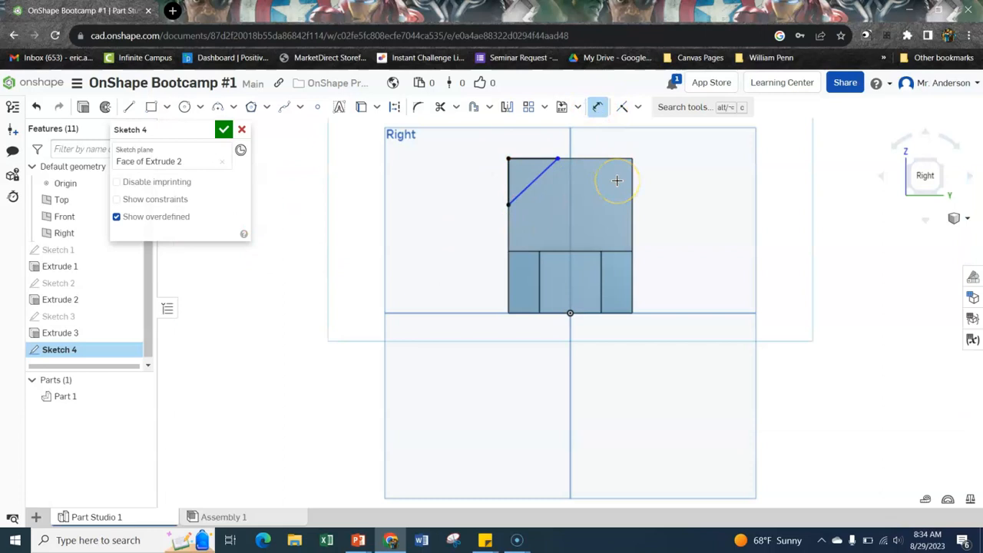
pyautogui.click(552, 179)
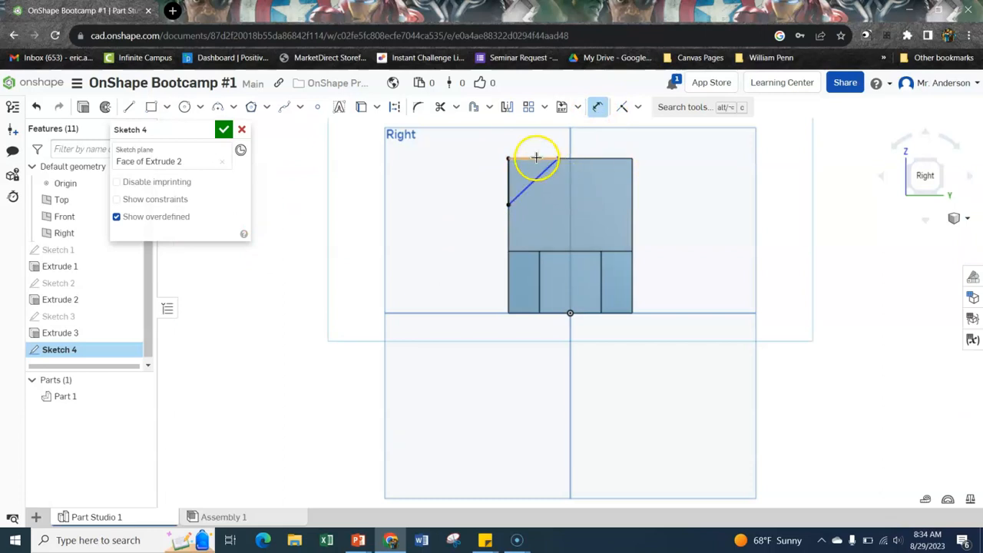
pyautogui.click(535, 146)
pyautogui.write('1')
pyautogui.press('Return')
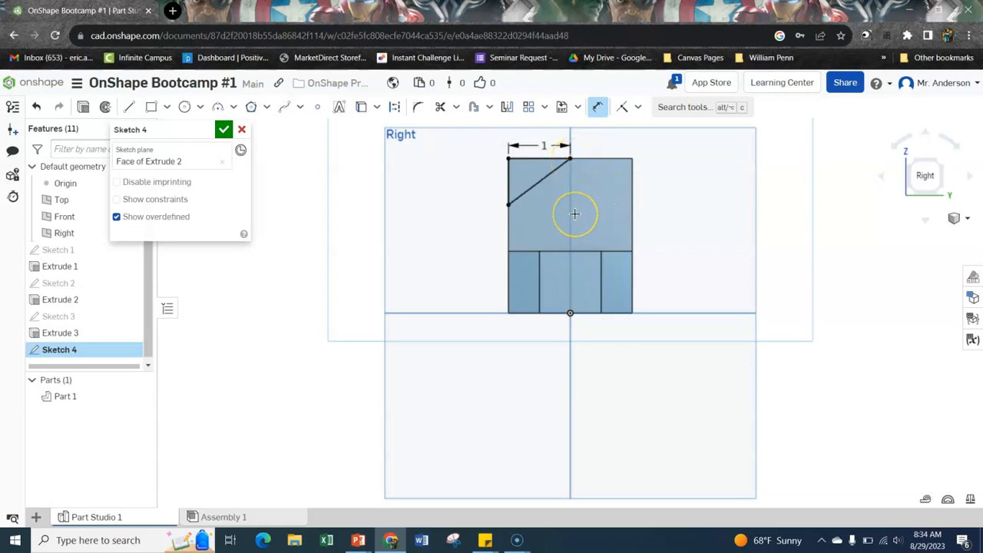
# Try to dimension the triangle's vertical side at 1 in.
pyautogui.click(507, 183)
pyautogui.click(474, 181)
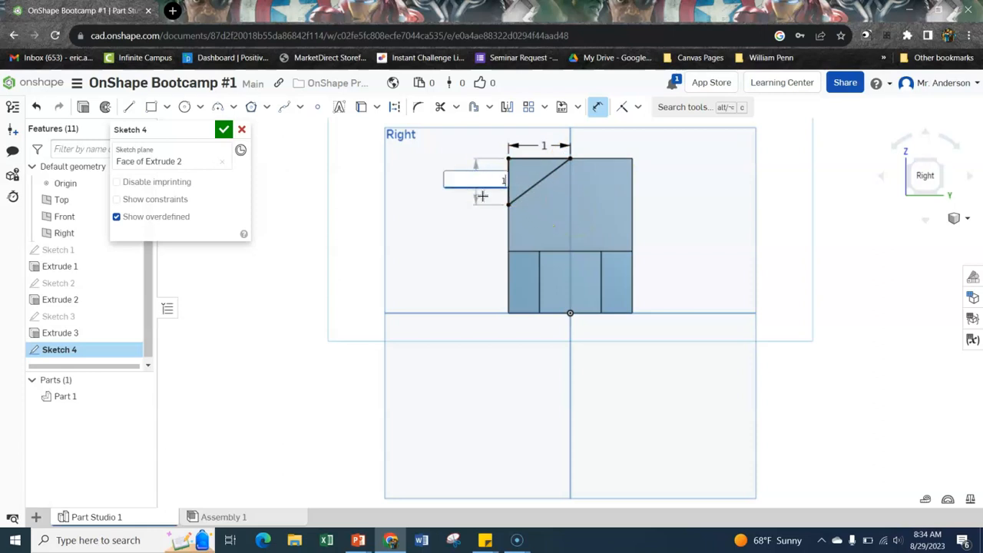
pyautogui.press('Return')
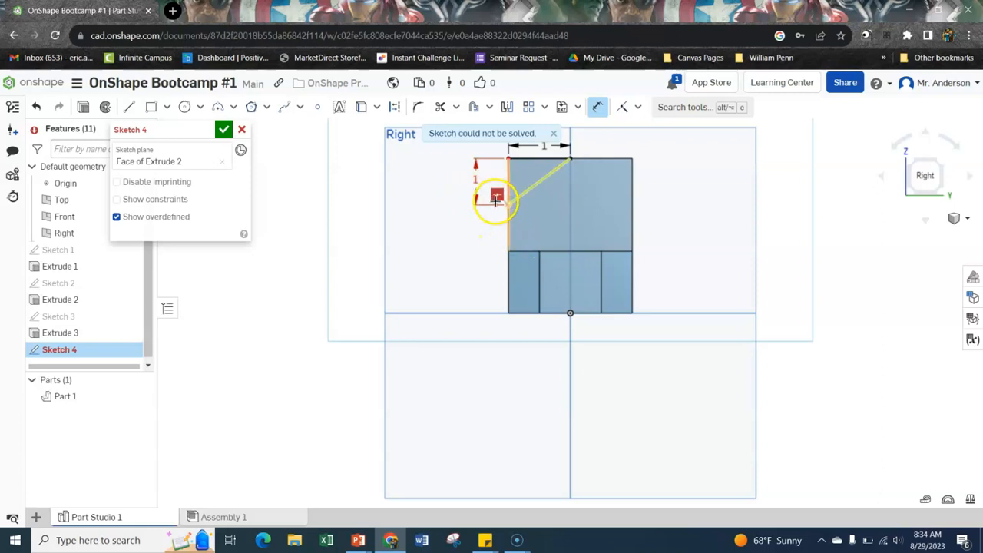
pyautogui.press('Escape')
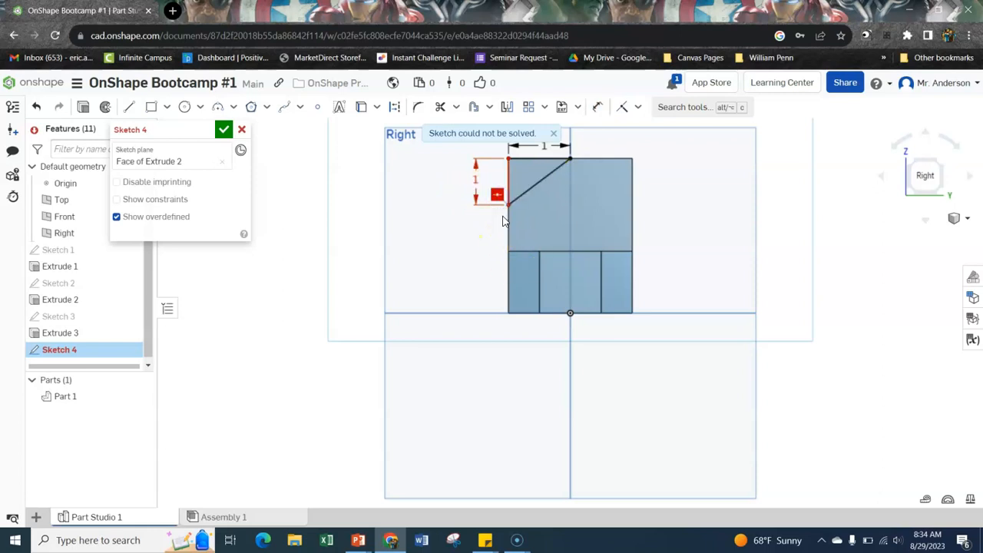
# Delete the vertical side's conflicting constraint and its dimension, and move the side's lower endpoint further down the upright's edge.
pyautogui.press('Delete')
pyautogui.click(475, 189)
pyautogui.press('Delete')
pyautogui.moveTo(506, 232); pyautogui.dragTo(507, 238)
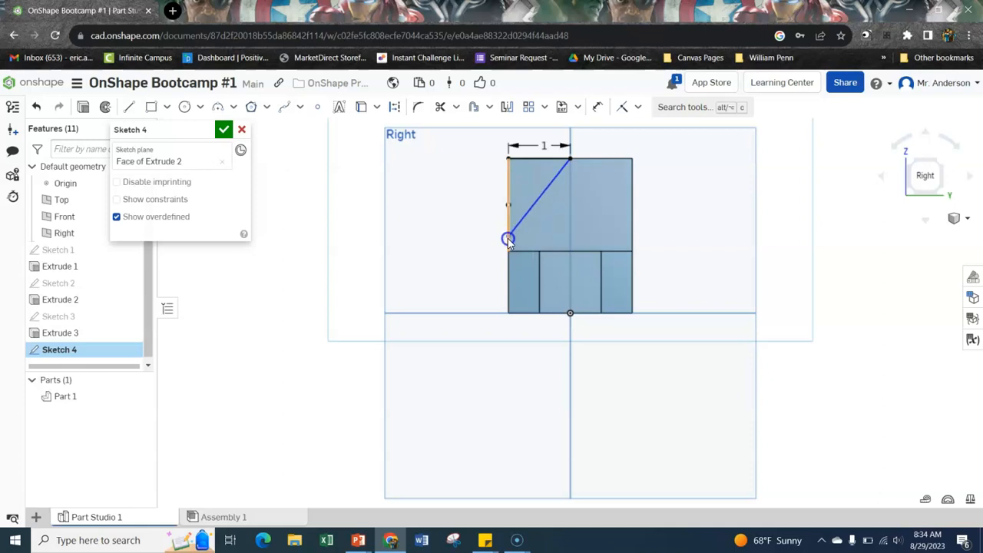
pyautogui.click(463, 228)
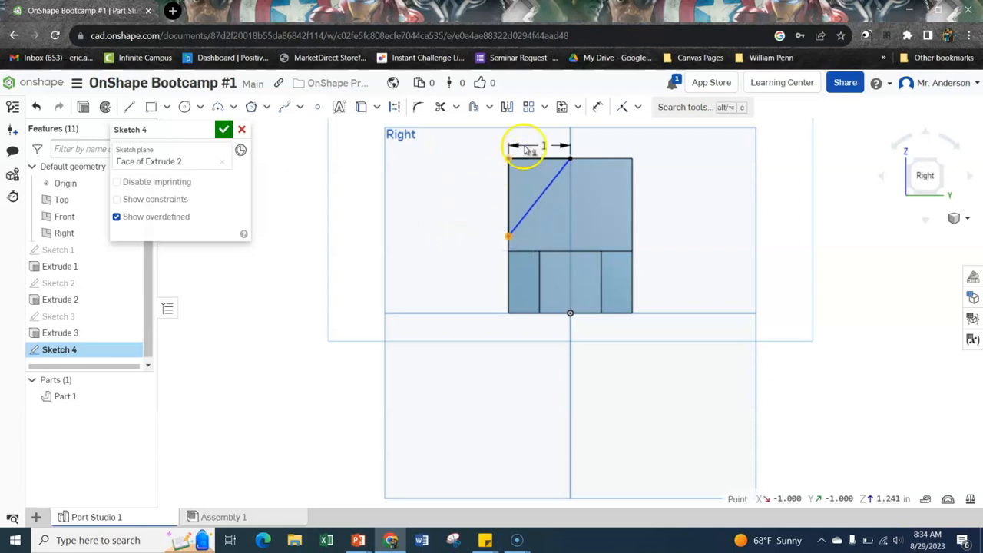
# Dimension the triangle's freed vertical side at 1 in and finish the sketch.
pyautogui.click(594, 112)
pyautogui.click(508, 208)
pyautogui.click(475, 208)
pyautogui.write('1')
pyautogui.press('Return')
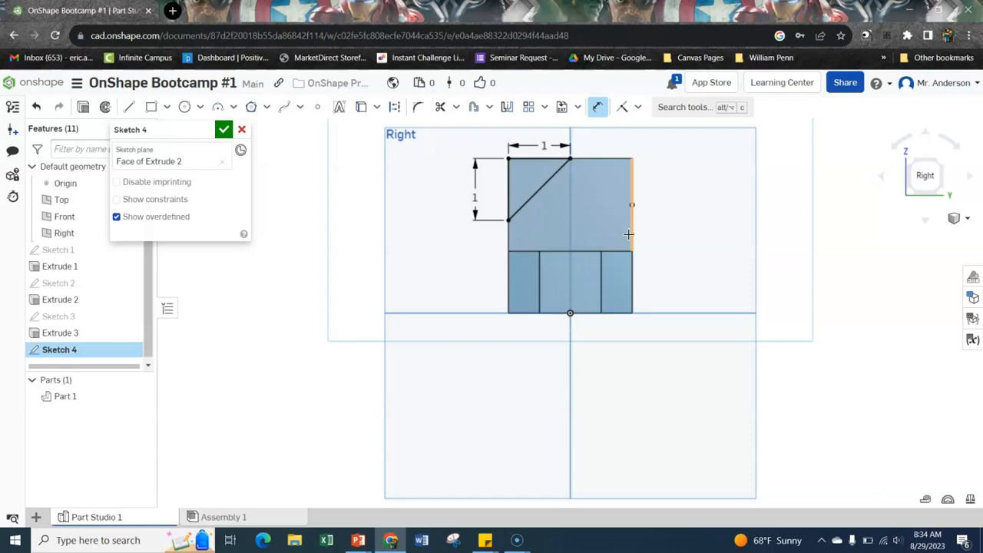
pyautogui.click(222, 129)
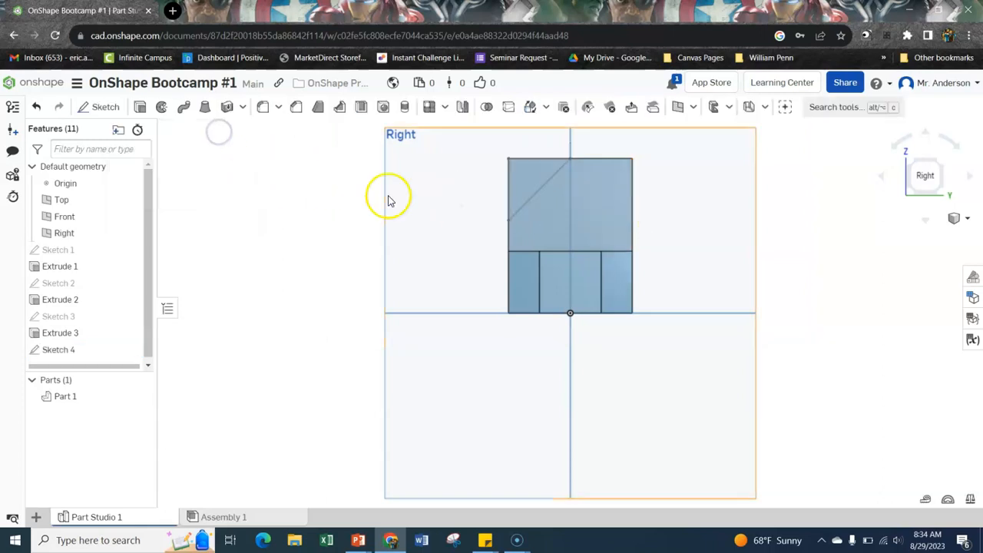
# In isometric view, cut the triangle out of the upright with a Remove extrude set to Through all.
pyautogui.click(955, 218)
pyautogui.click(907, 238)
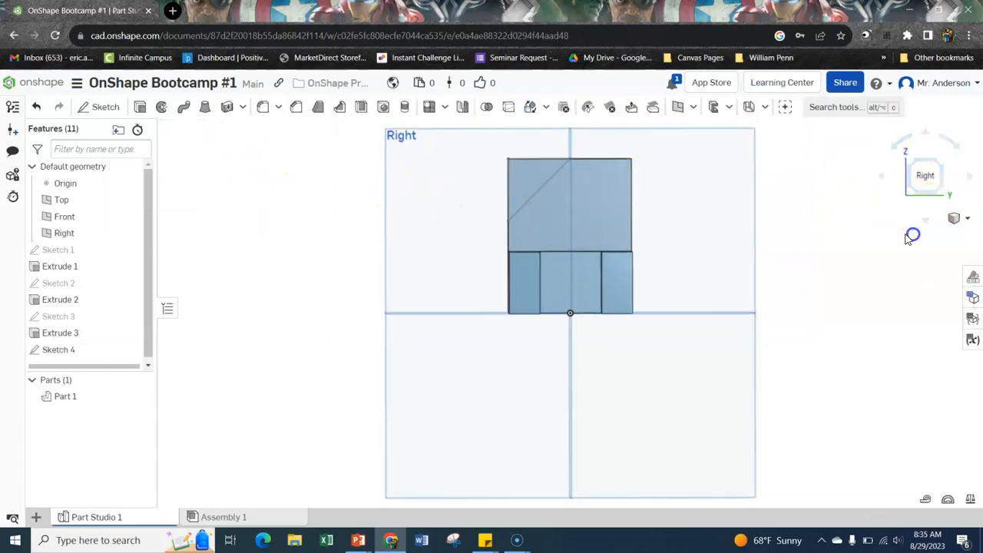
pyautogui.click(141, 115)
pyautogui.click(525, 241)
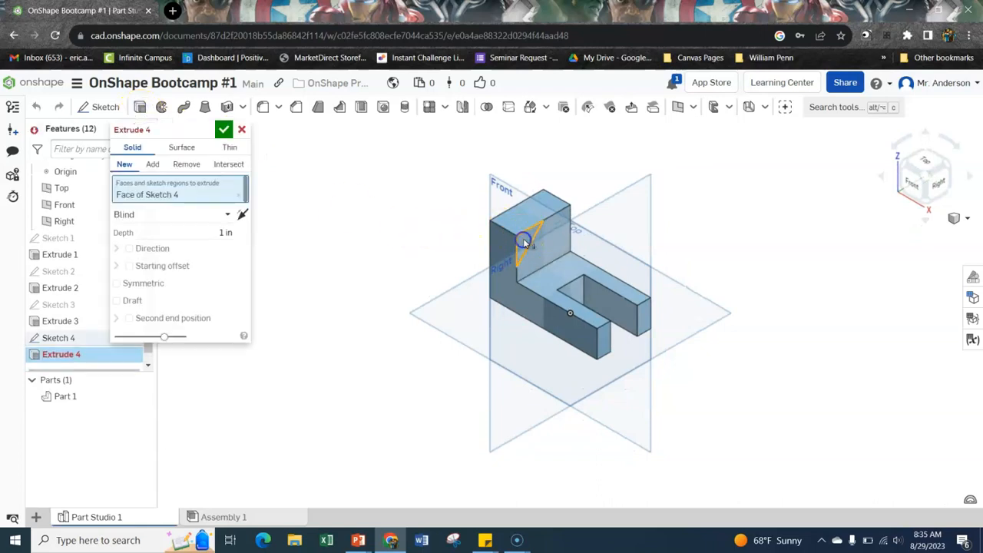
pyautogui.click(184, 169)
pyautogui.click(165, 214)
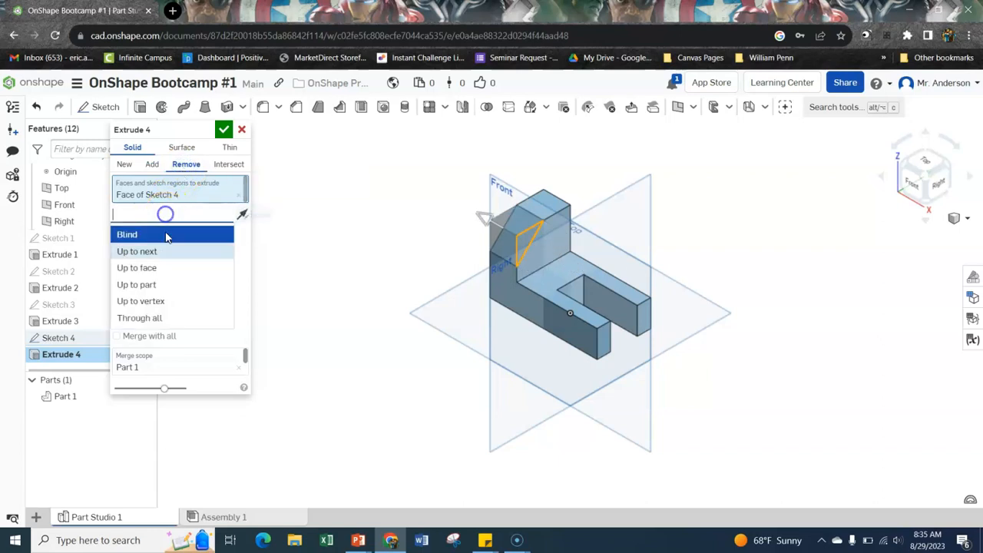
pyautogui.click(158, 318)
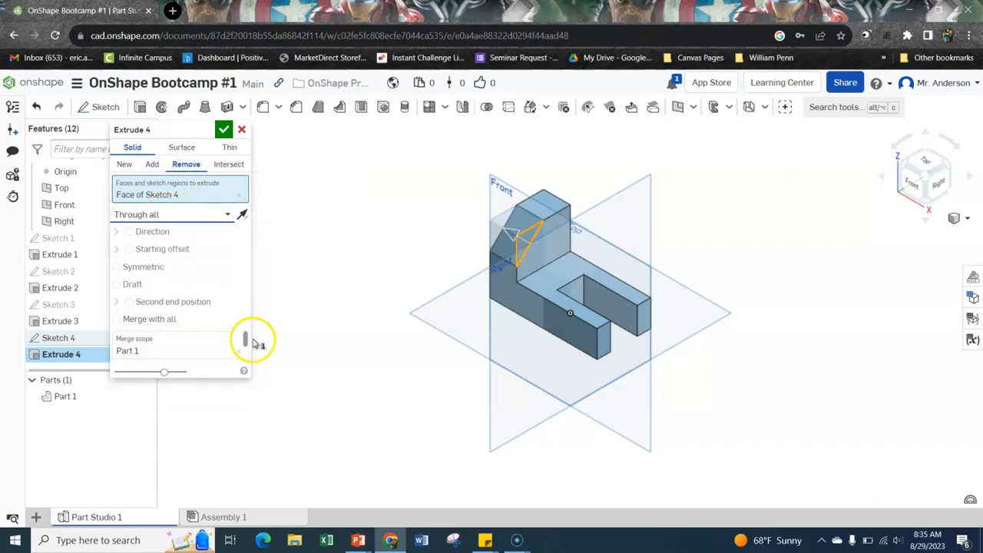
pyautogui.click(223, 129)
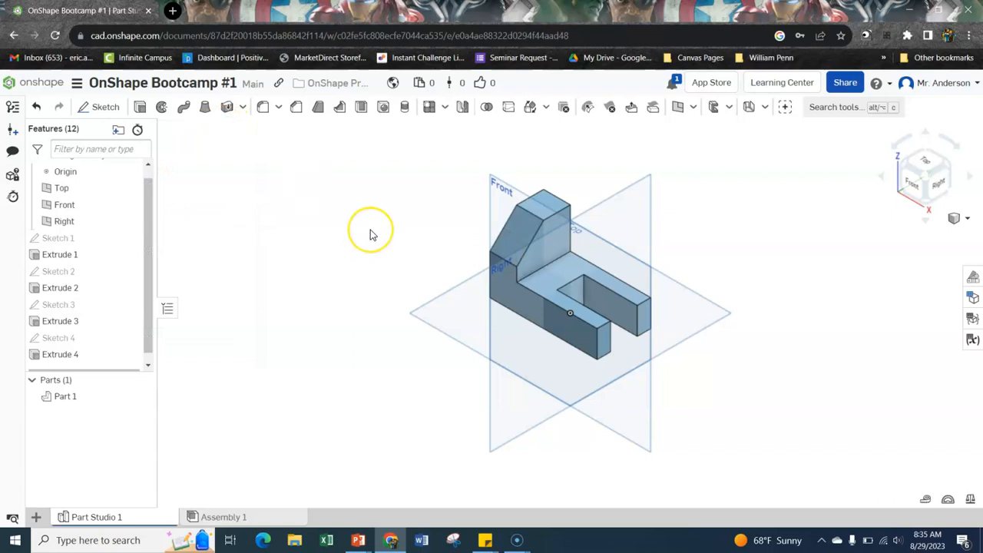